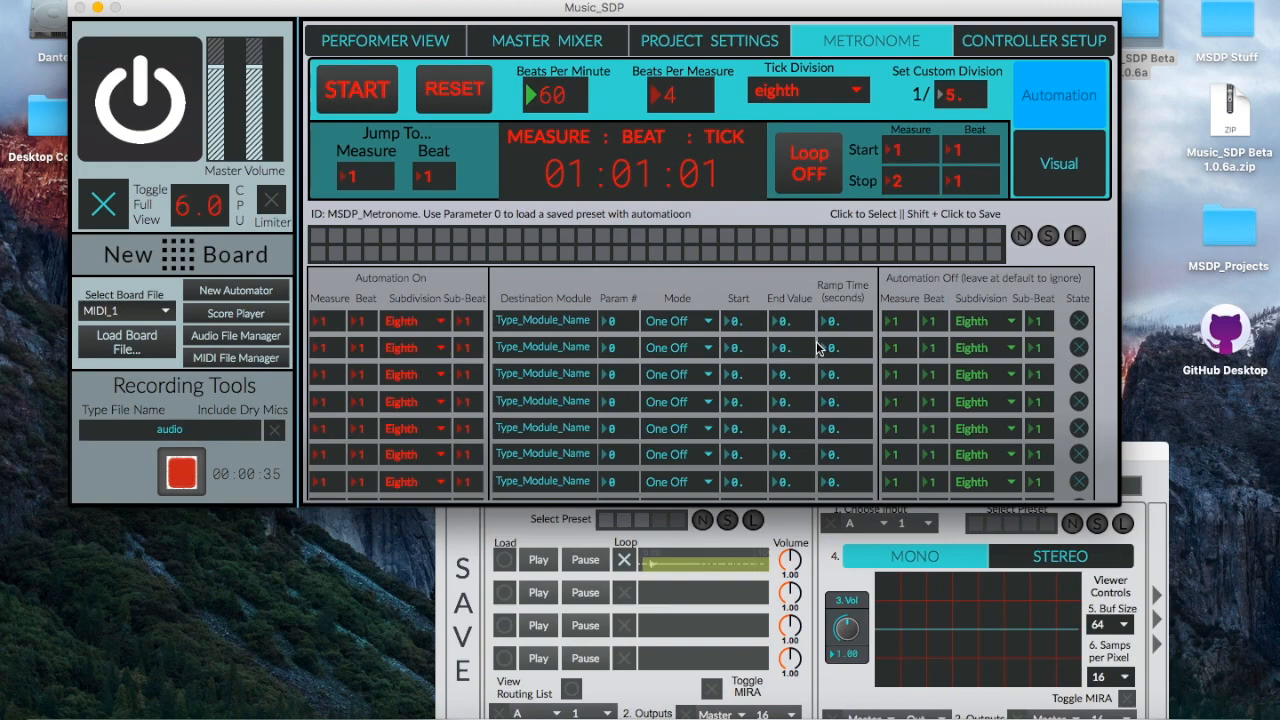
# - Rearrange the Music_SDP and Pedal_Board windows to overlap less, and bring Music_SDP to the front
pyautogui.moveTo(622, 7); pyautogui.dragTo(557, 27)
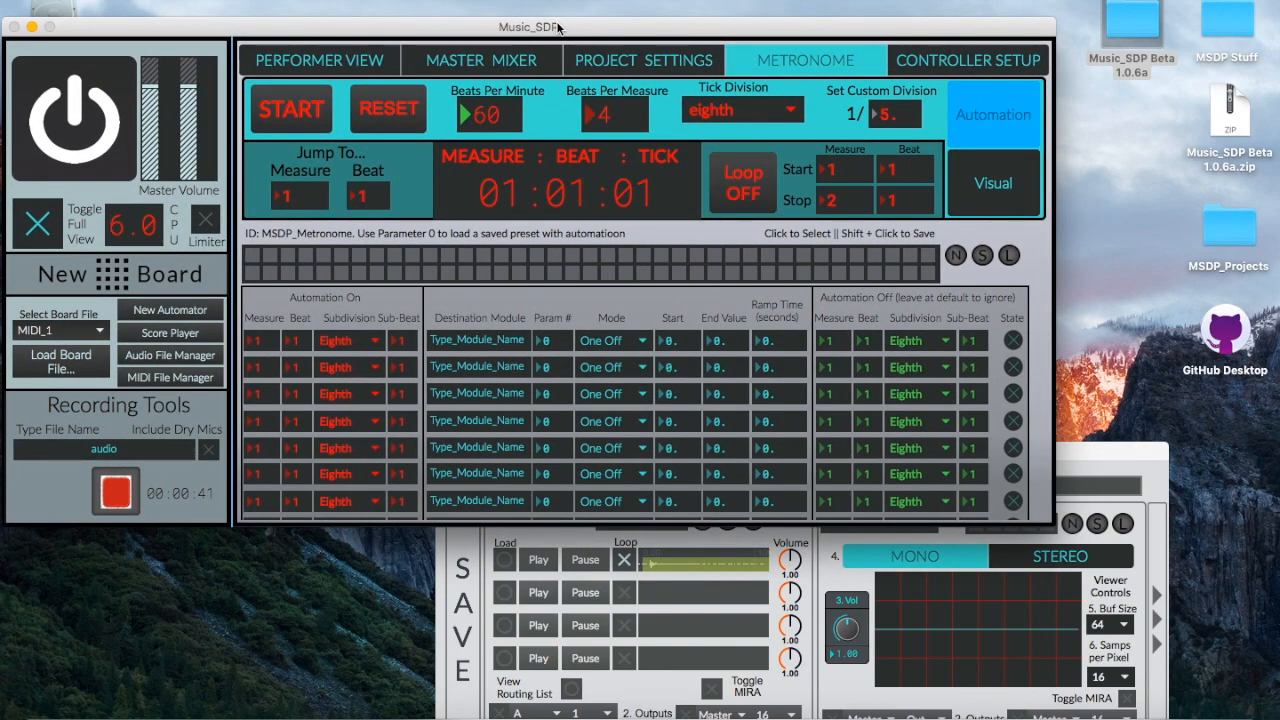
pyautogui.click(1074, 447)
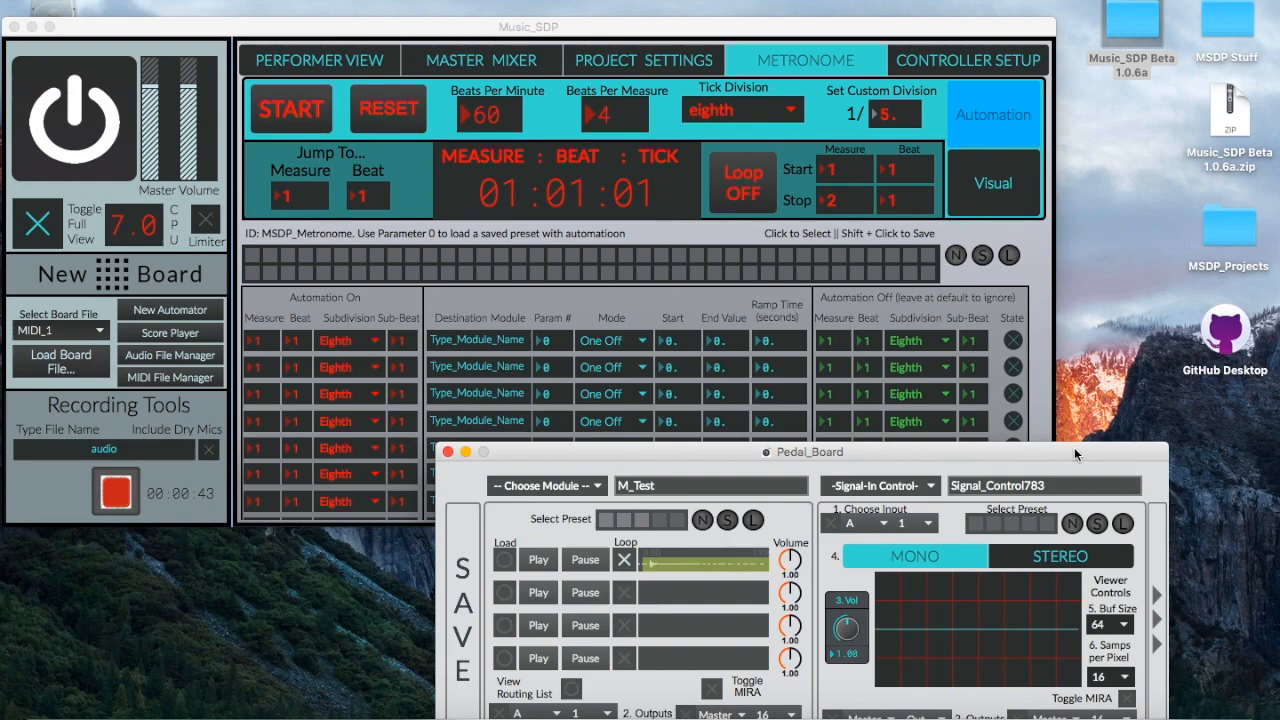
pyautogui.moveTo(1074, 447); pyautogui.dragTo(1128, 319)
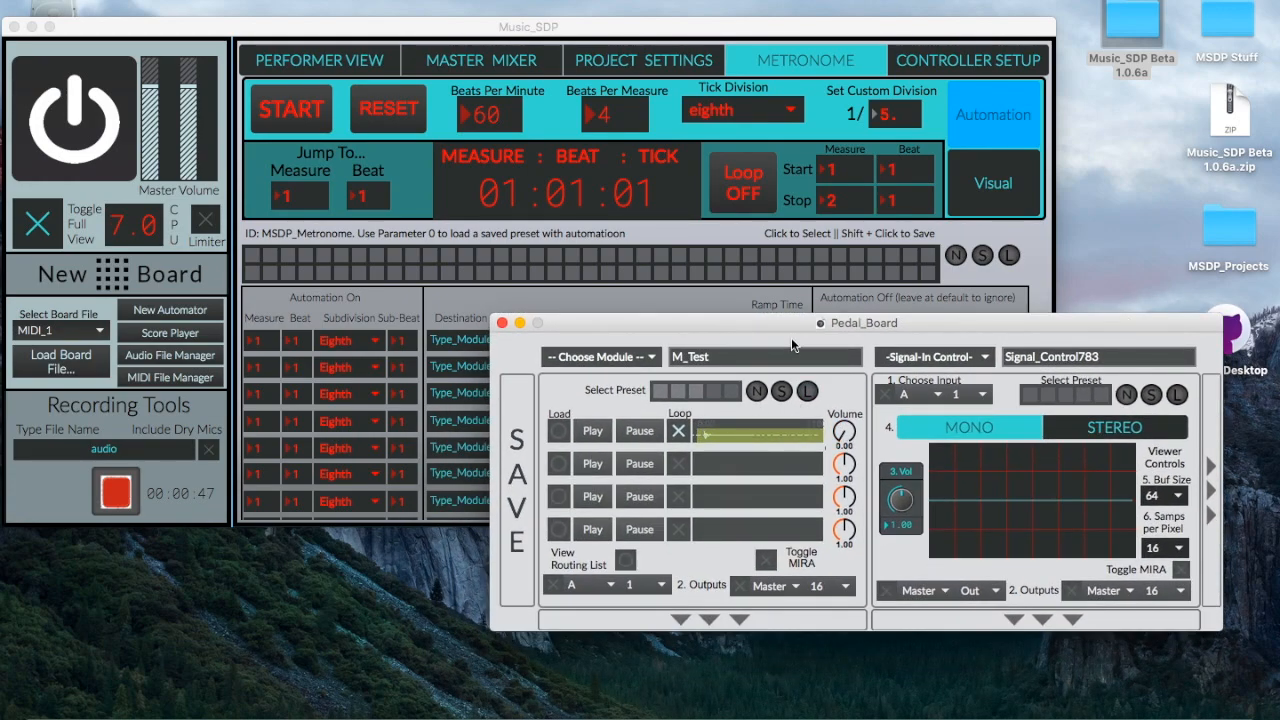
pyautogui.moveTo(782, 327); pyautogui.dragTo(806, 373)
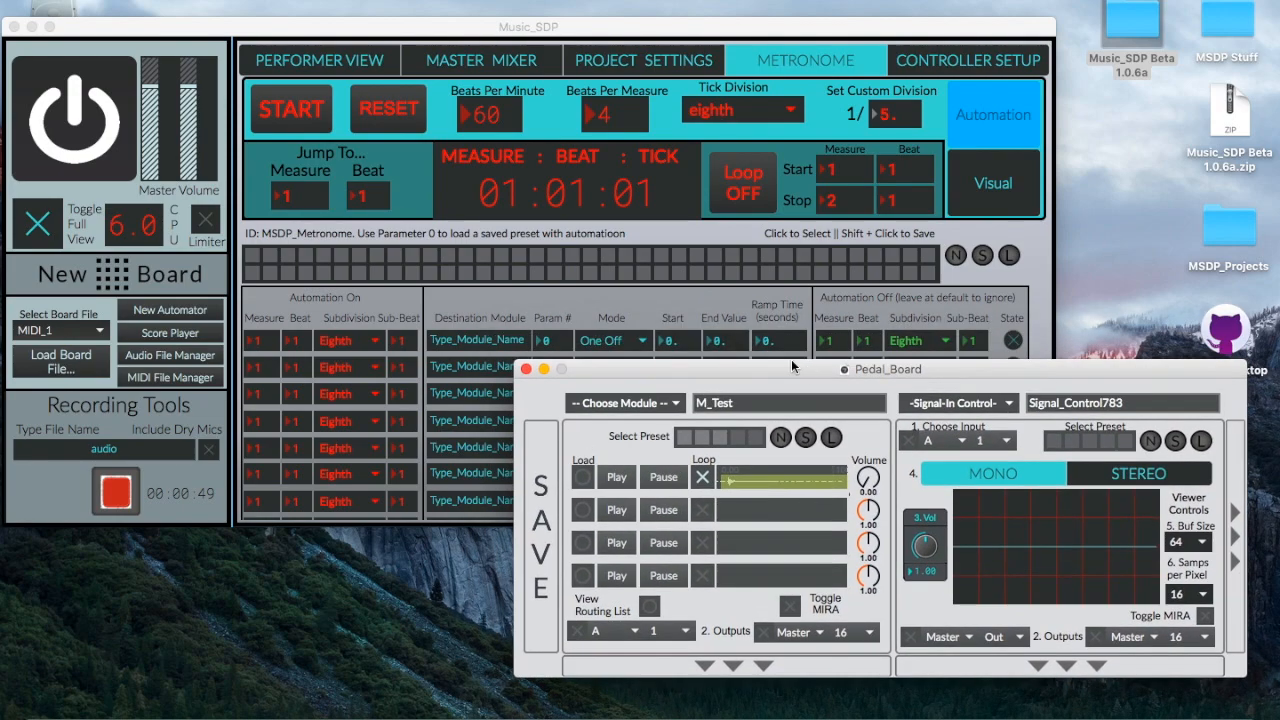
pyautogui.click(697, 303)
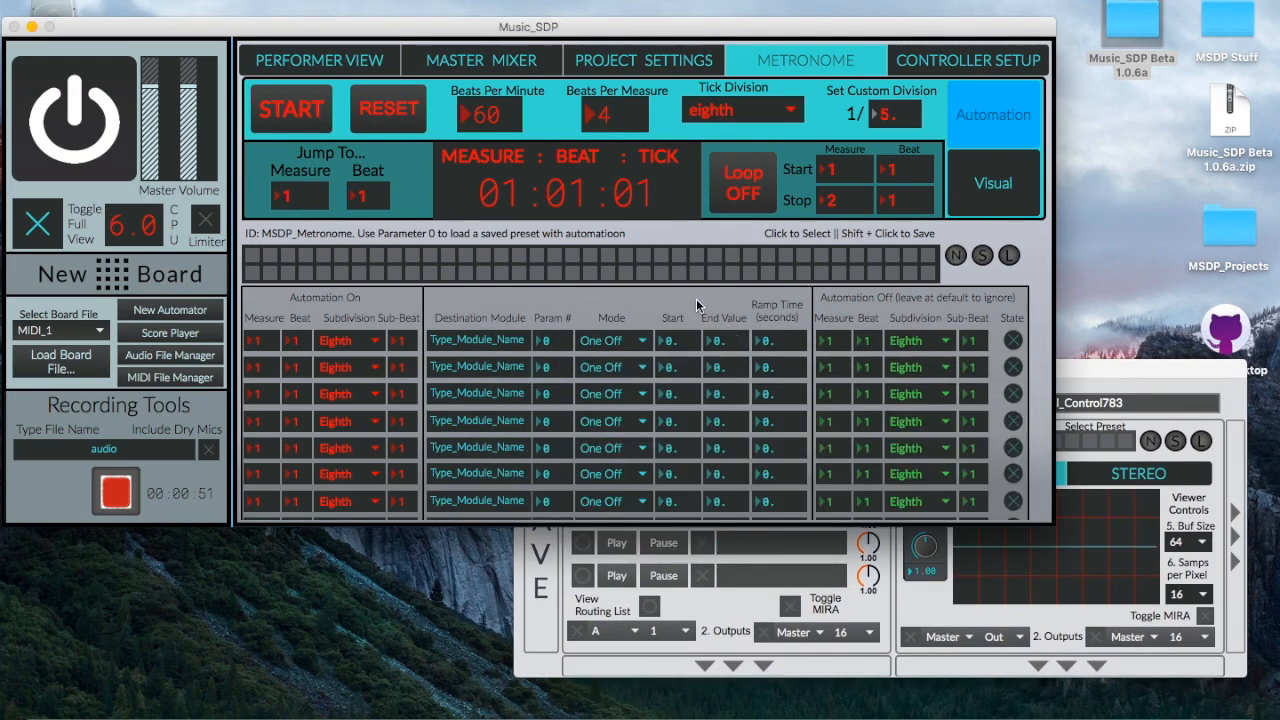
# - Look over the Performer View and the metronome's Automation page, ending on the metronome's Visual display
pyautogui.click(319, 61)
pyautogui.moveTo(290, 26); pyautogui.dragTo(320, 26)
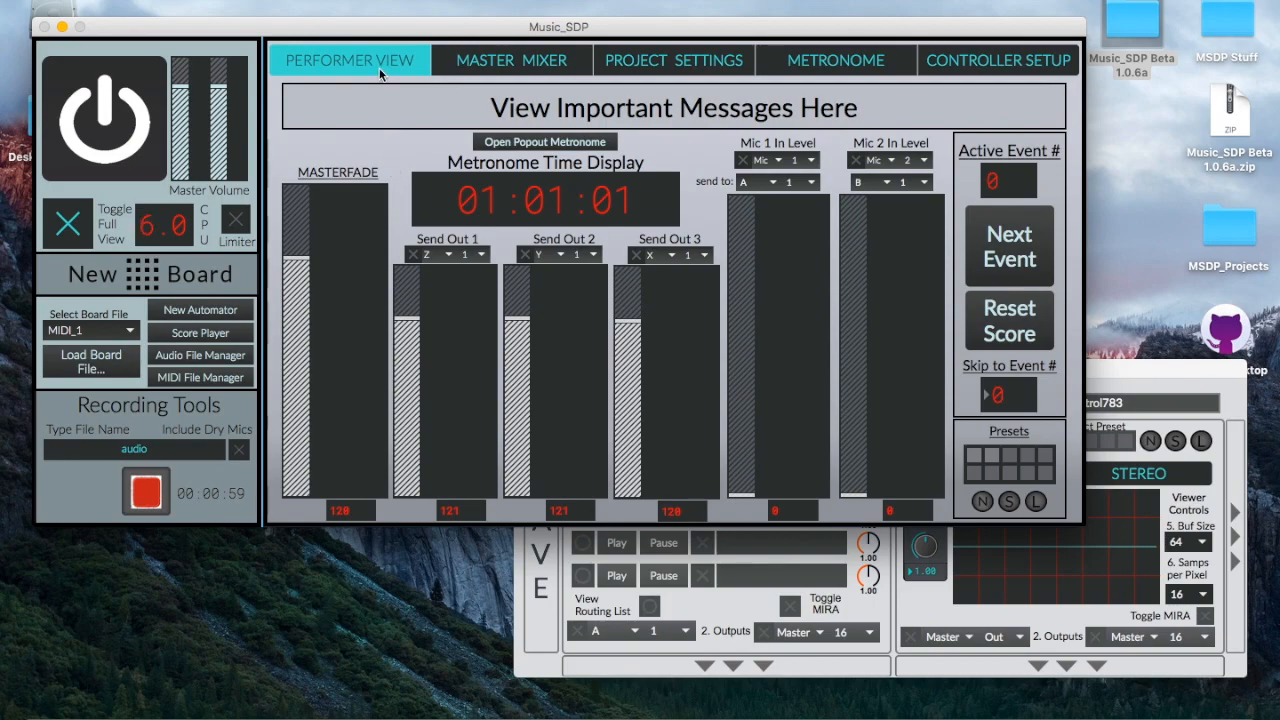
pyautogui.click(855, 64)
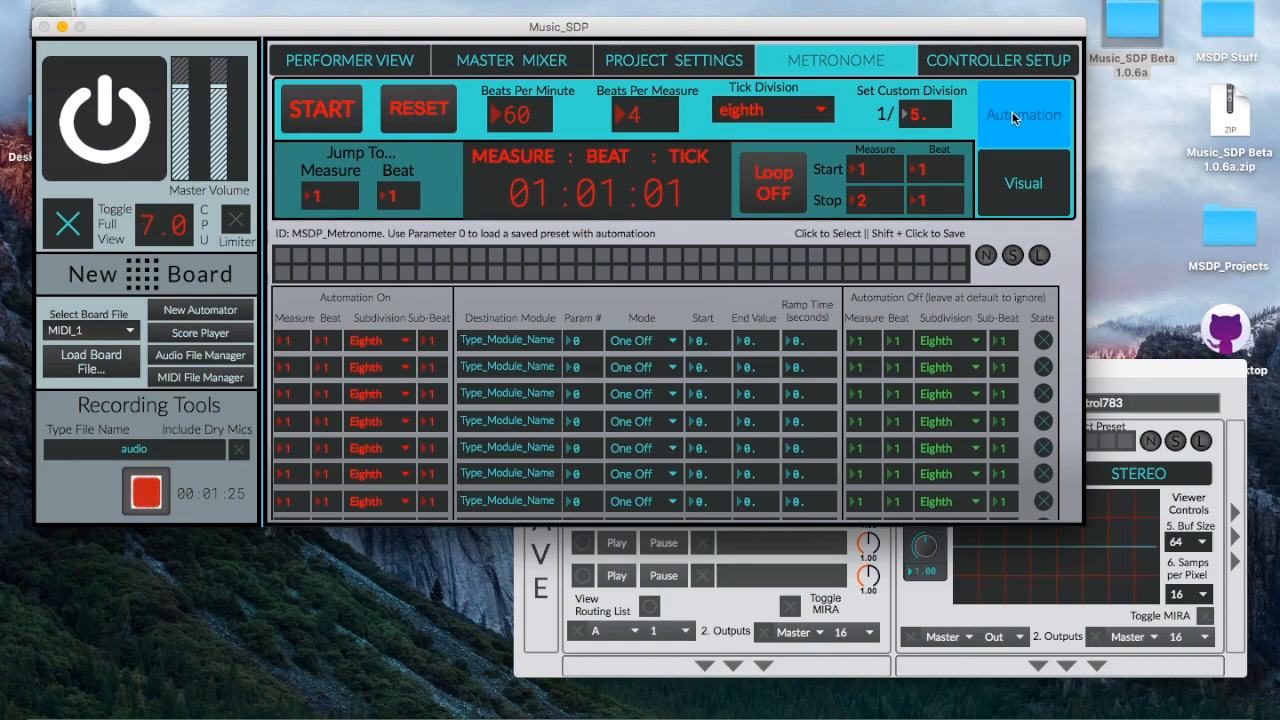
pyautogui.click(1019, 180)
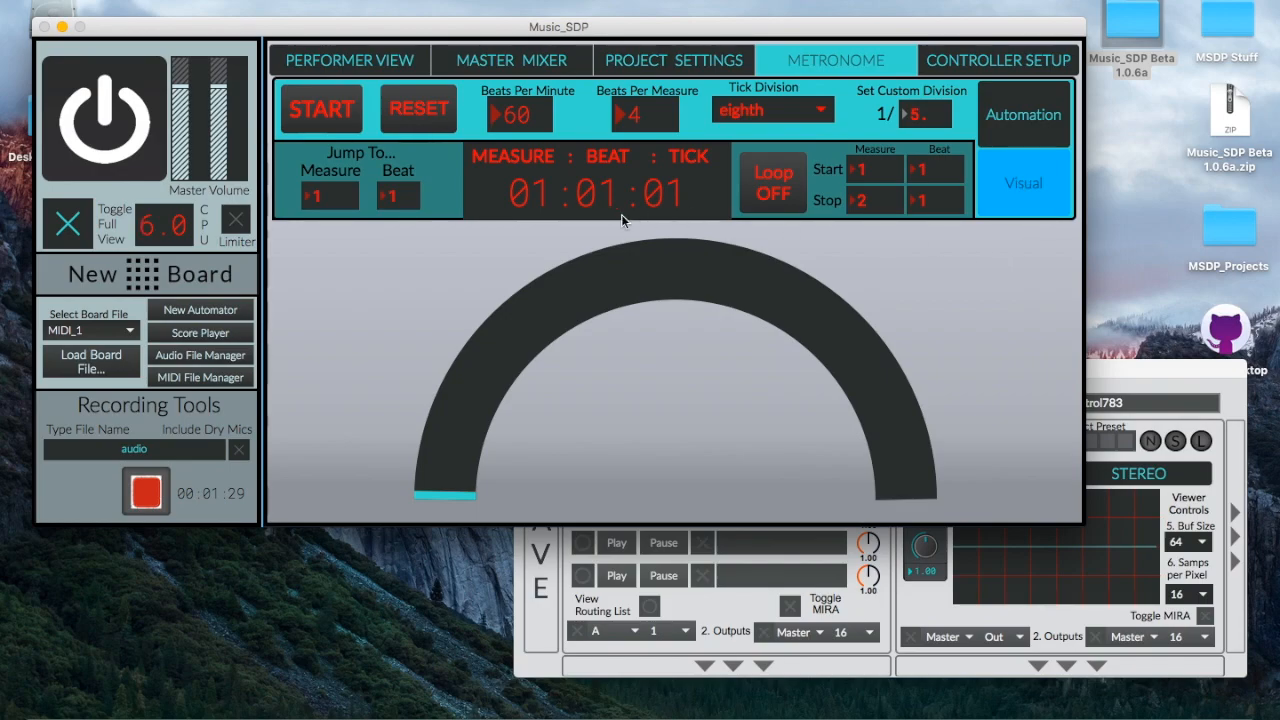
pyautogui.click(1005, 138)
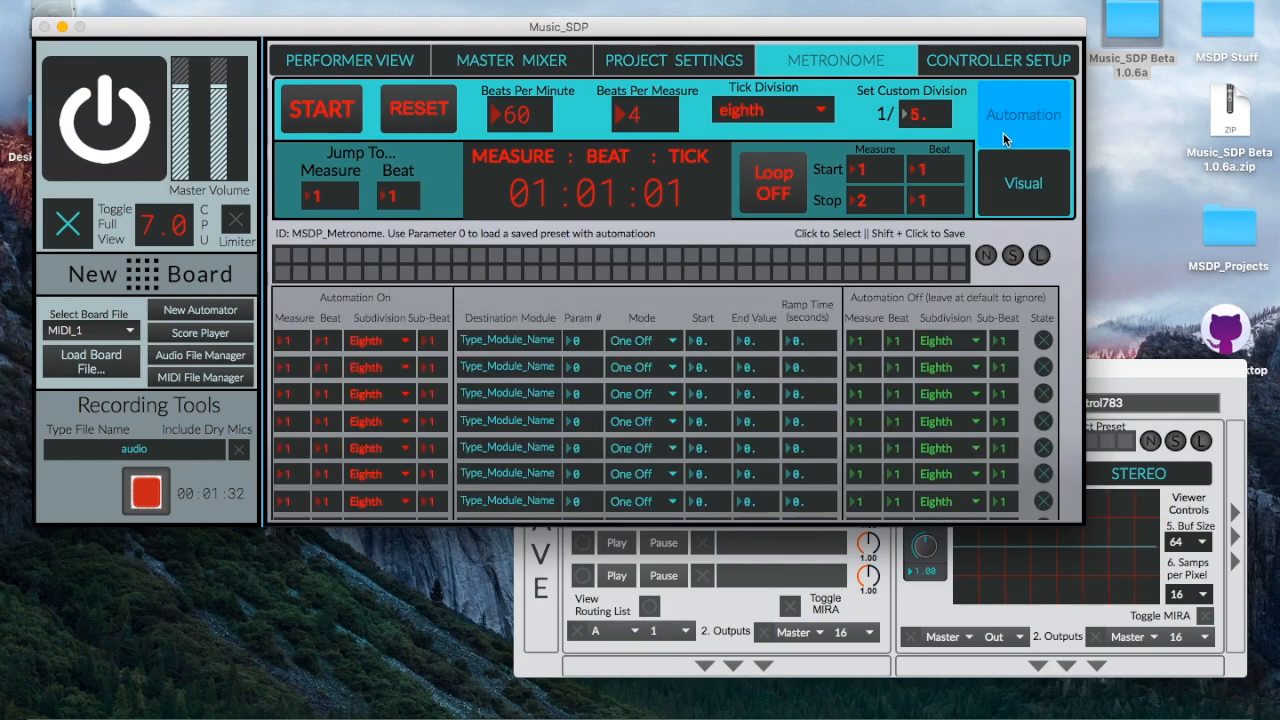
pyautogui.click(1014, 201)
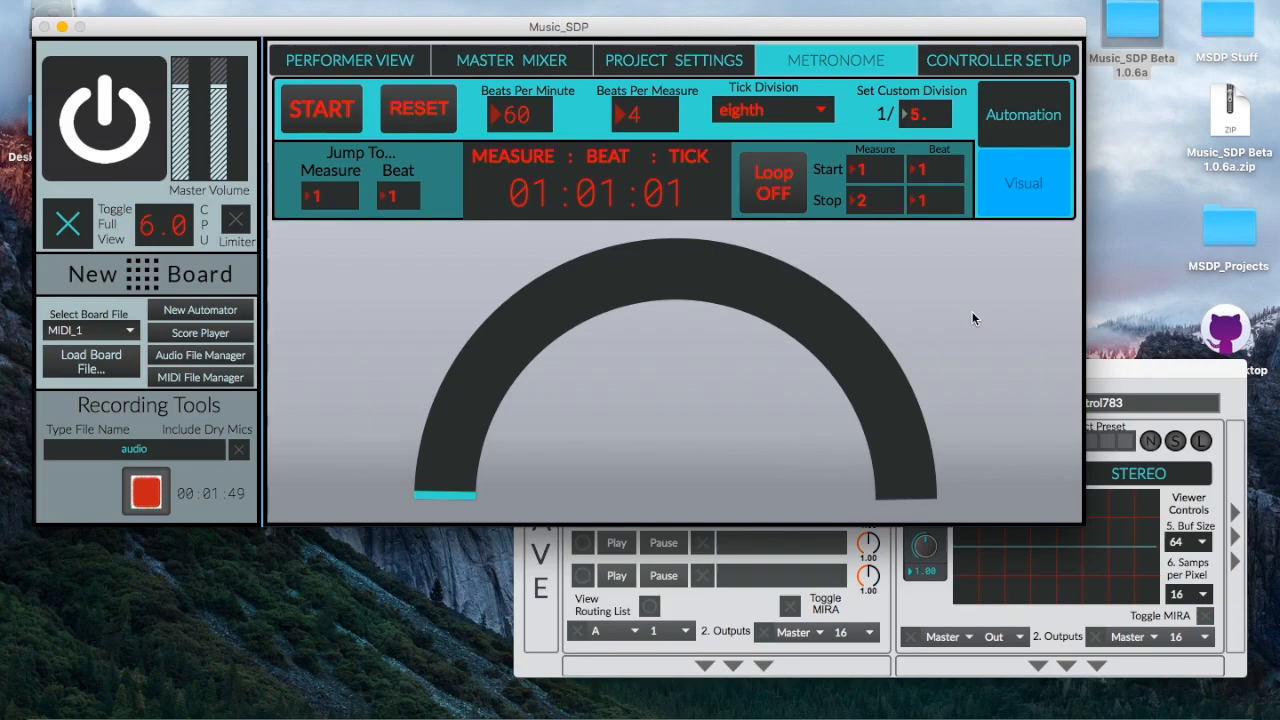
# - Run the metronome with repeated stops and restarts, and reset its count to the beginning
pyautogui.click(322, 110)
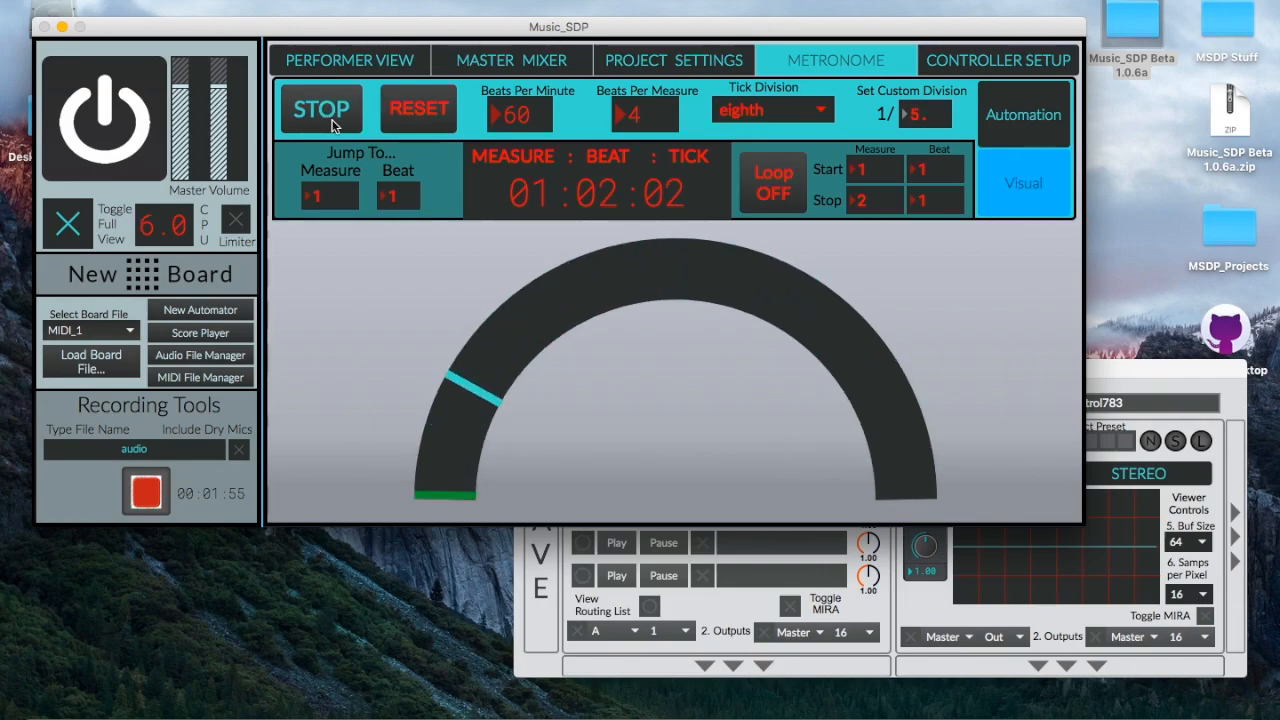
pyautogui.click(322, 112)
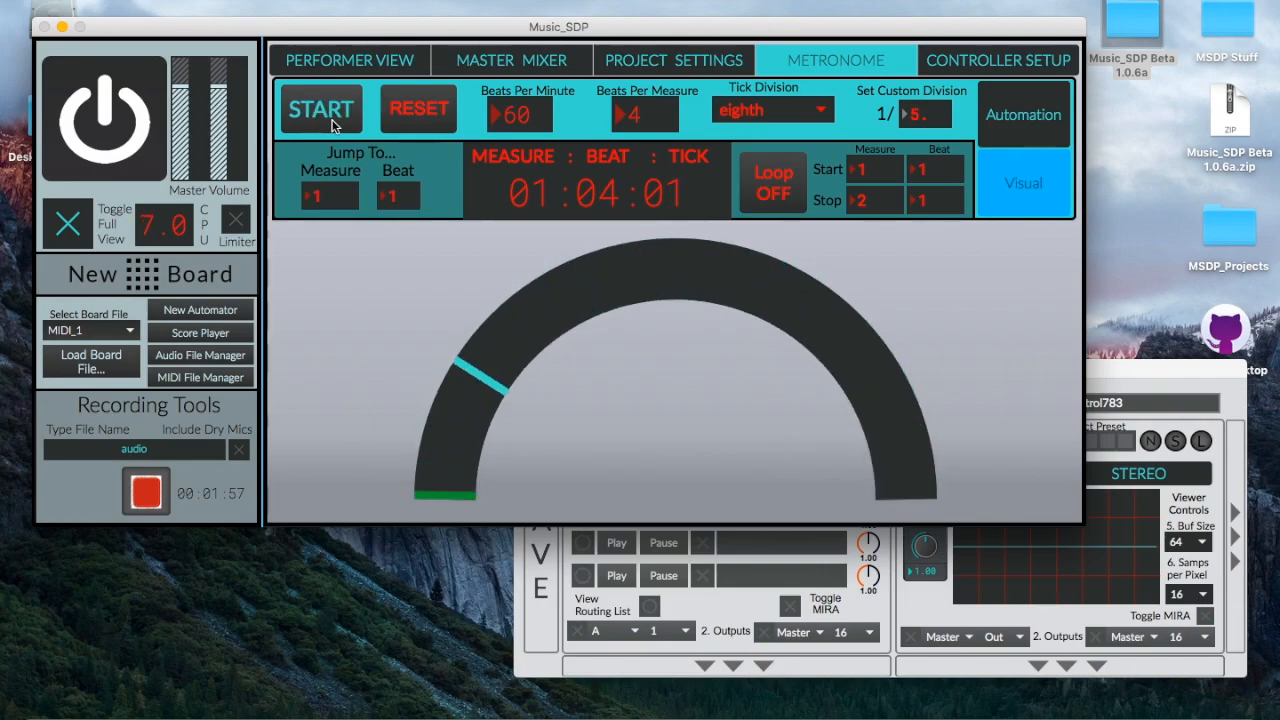
pyautogui.click(322, 112)
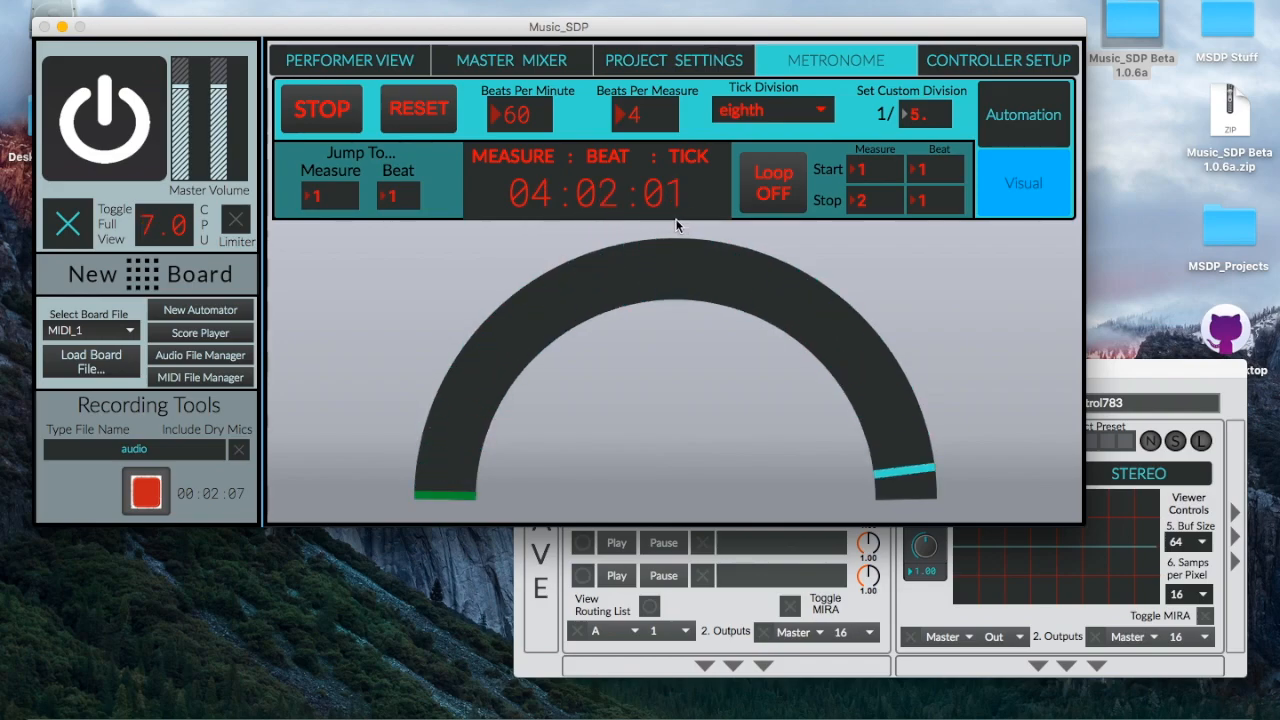
pyautogui.click(327, 114)
pyautogui.click(327, 112)
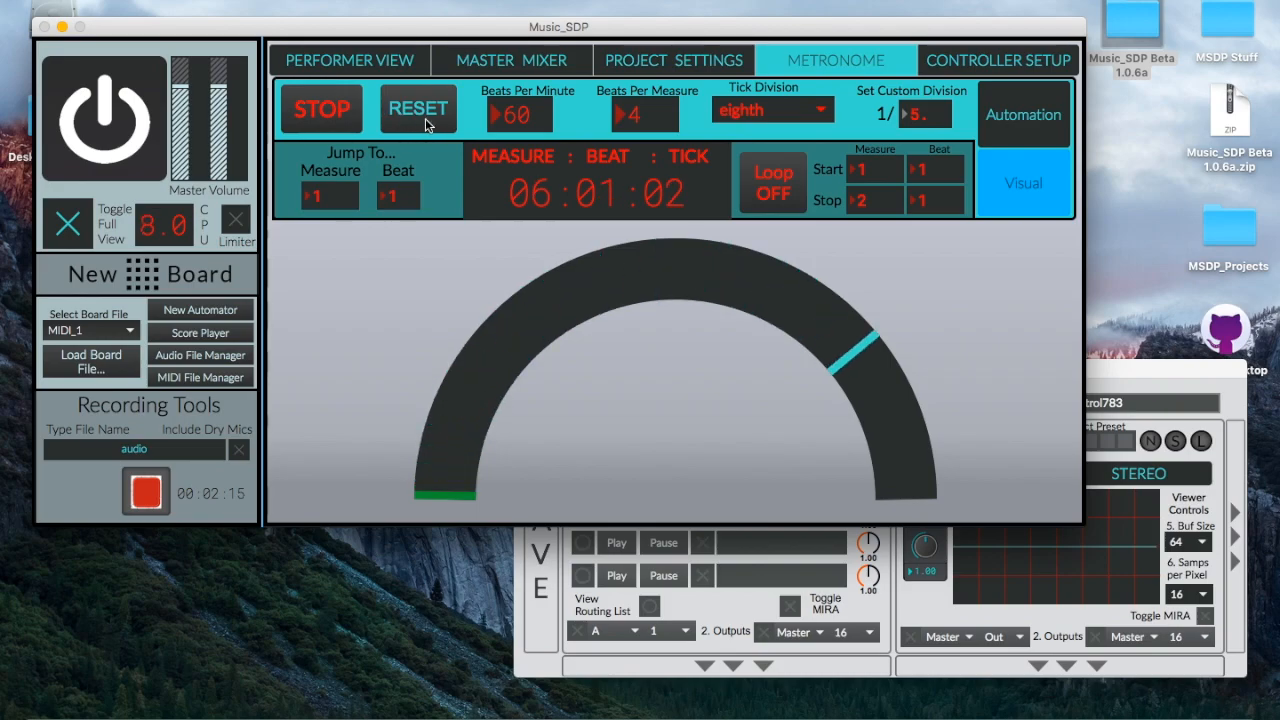
pyautogui.click(425, 124)
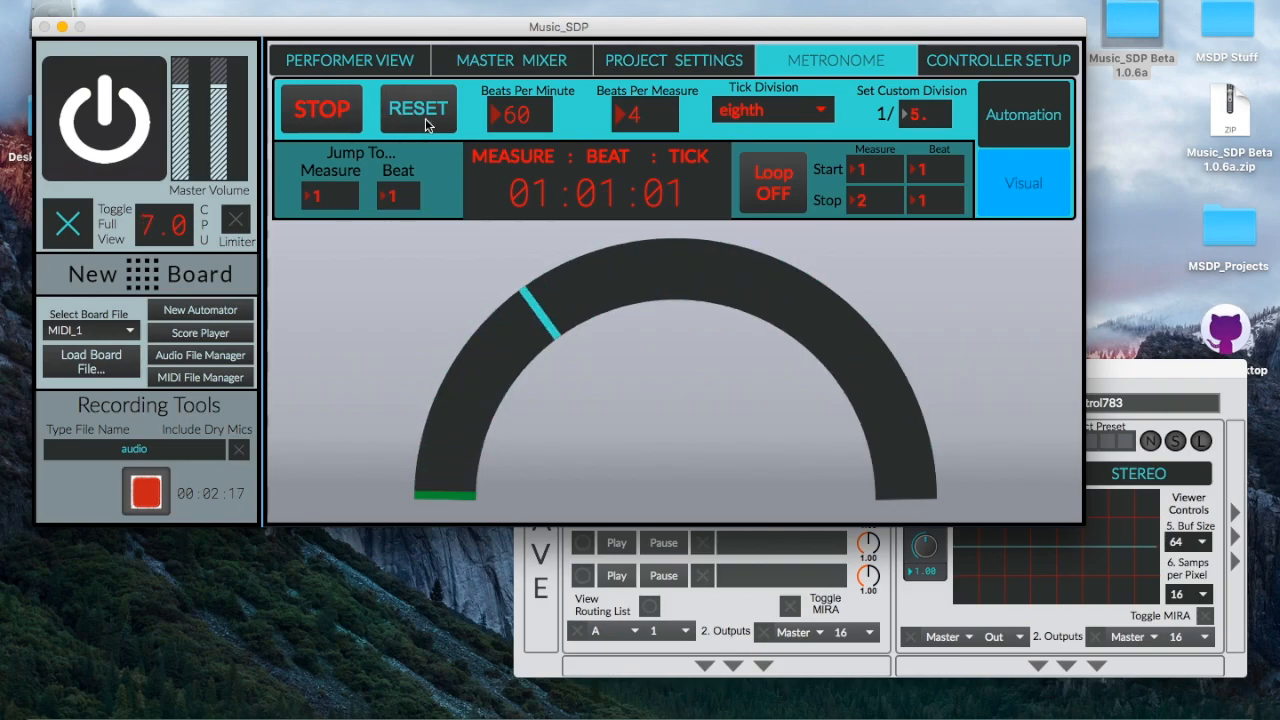
pyautogui.click(425, 124)
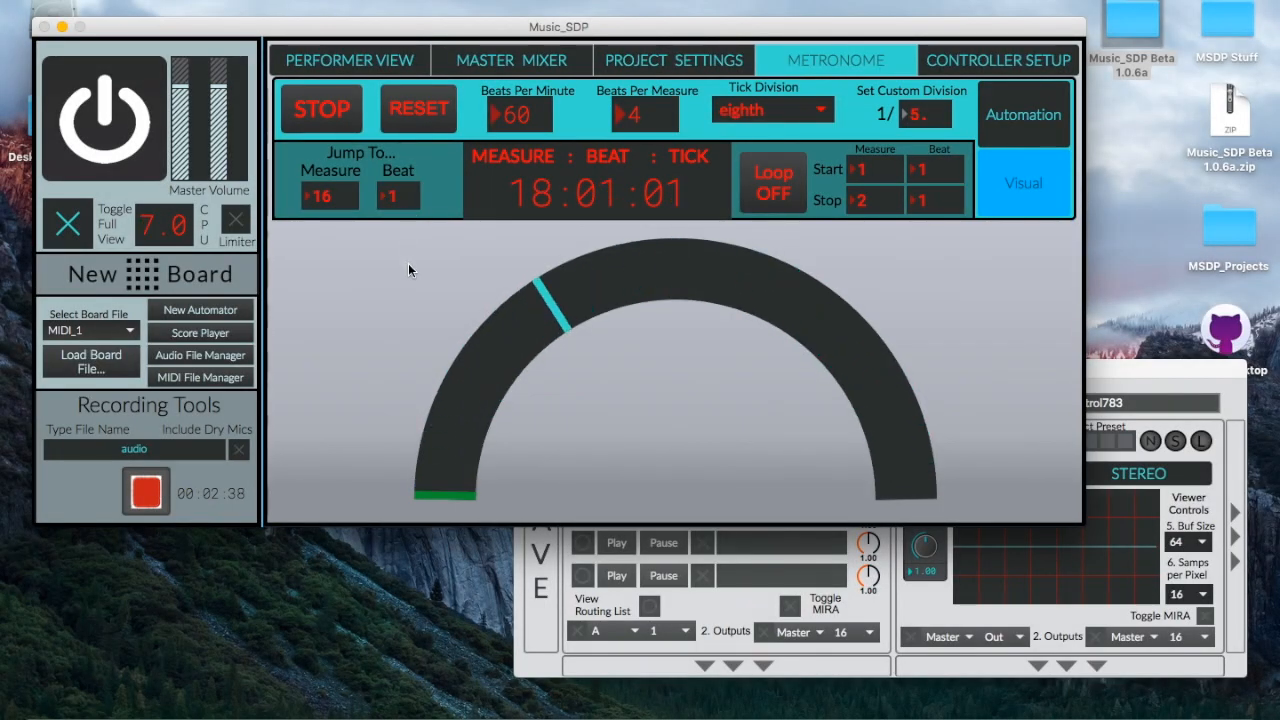
# - Make the running metronome jump to measure 14, beat 1
pyautogui.click(343, 198)
pyautogui.write('14')
pyautogui.press('Return')
pyautogui.click(385, 198)
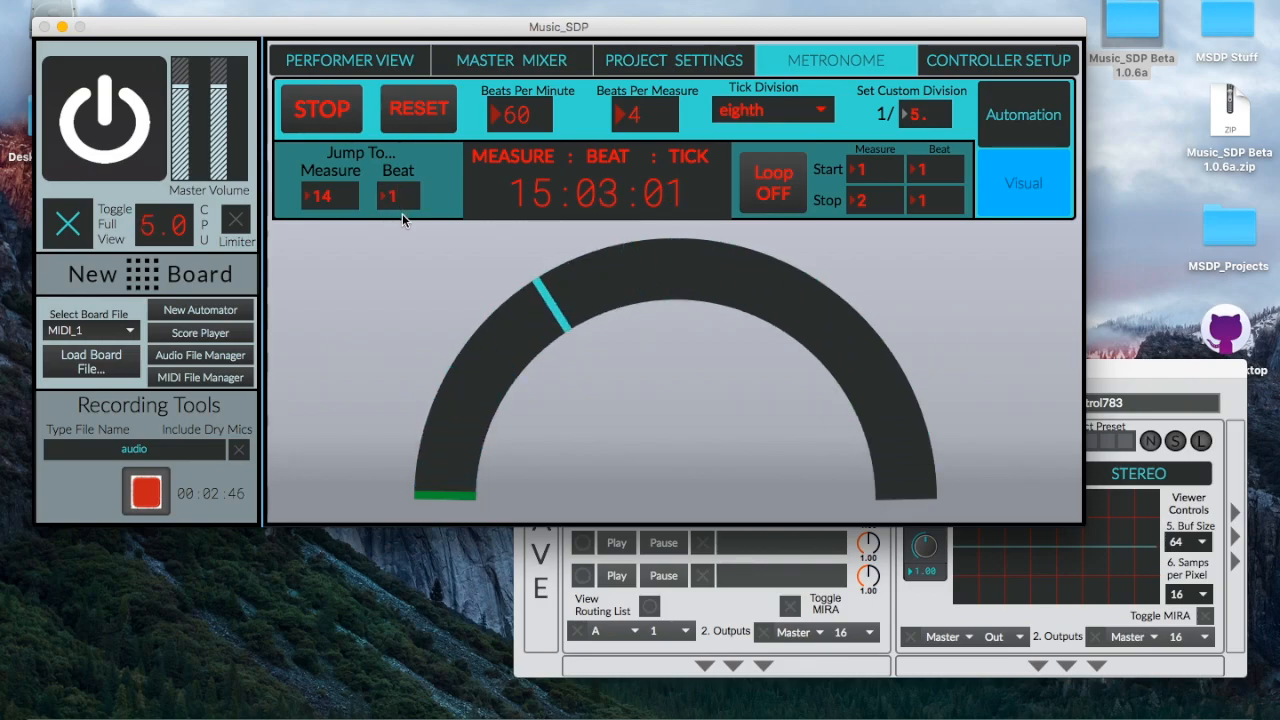
# - Raise the metronome's tempo to 120 beats per minute, and bring it back to 60
pyautogui.moveTo(515, 122); pyautogui.dragTo(515, 62)
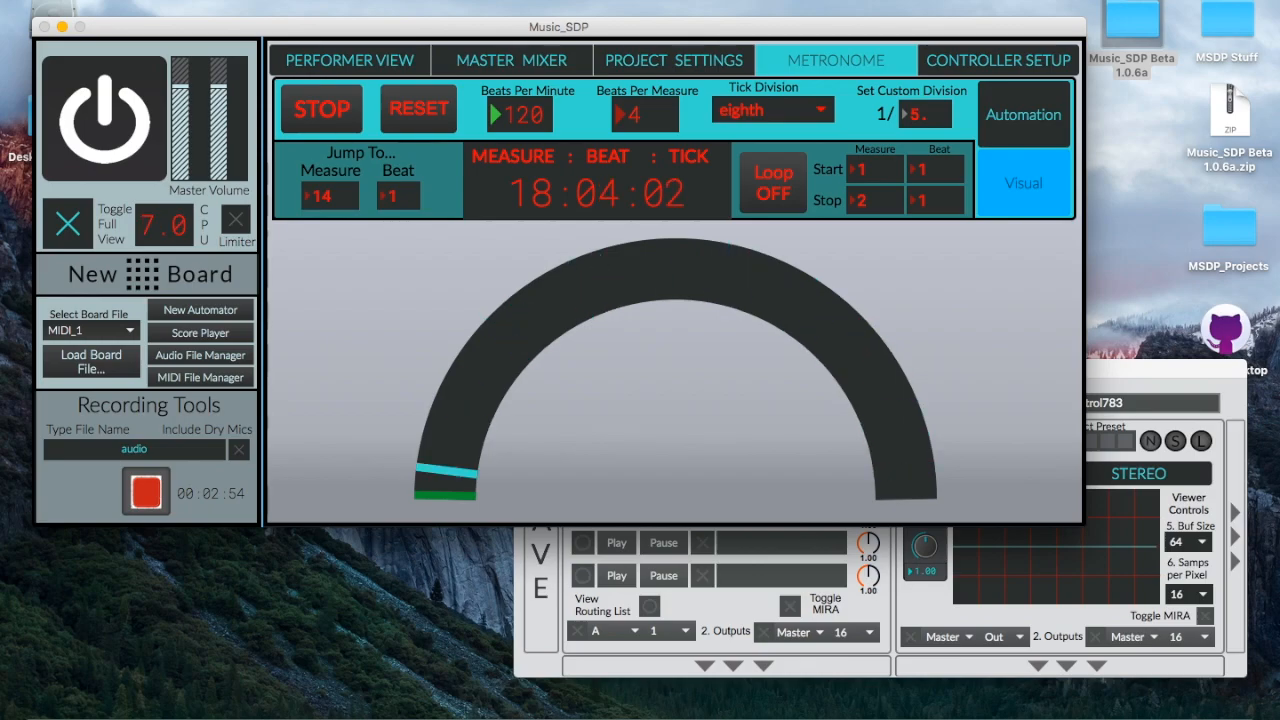
pyautogui.moveTo(515, 122)
pyautogui.mouseDown()
pyautogui.moveTo(515, 164)
pyautogui.moveTo(515, 140)
pyautogui.mouseUp()
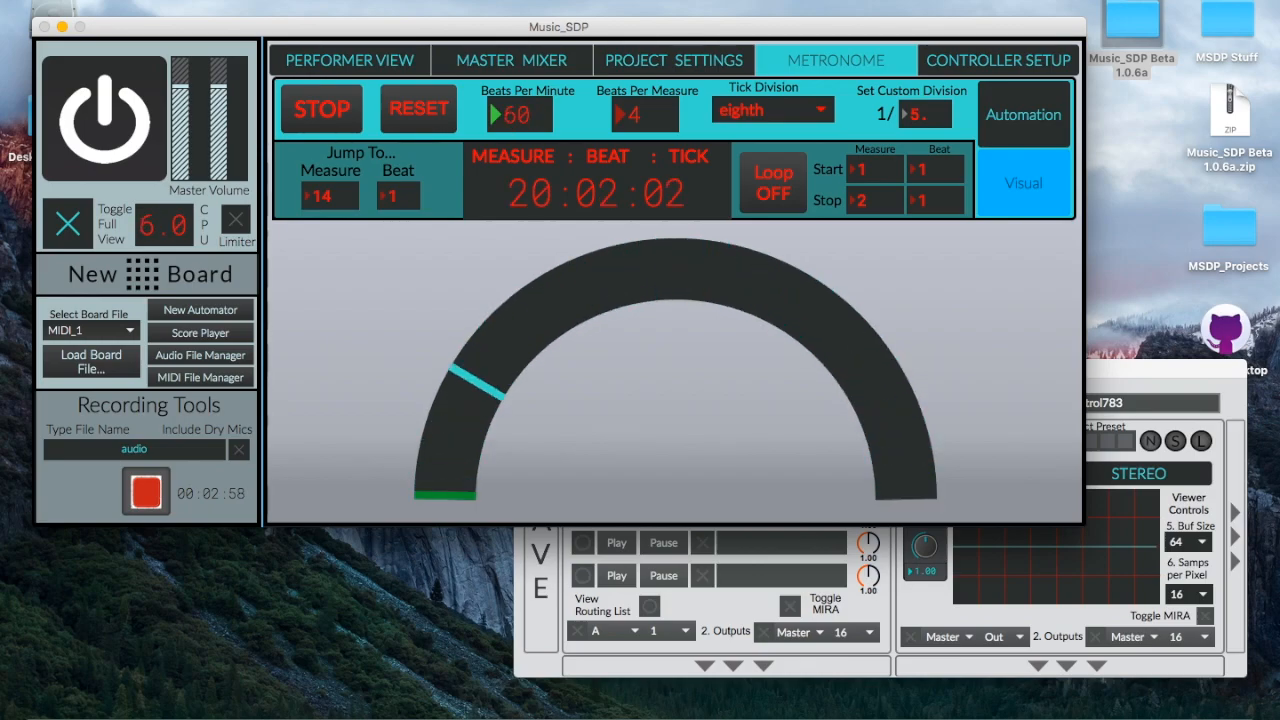
# - Check the BPM option in the Project Settings, and set the metronome's beats per measure to 5 in its Visual display
pyautogui.click(635, 58)
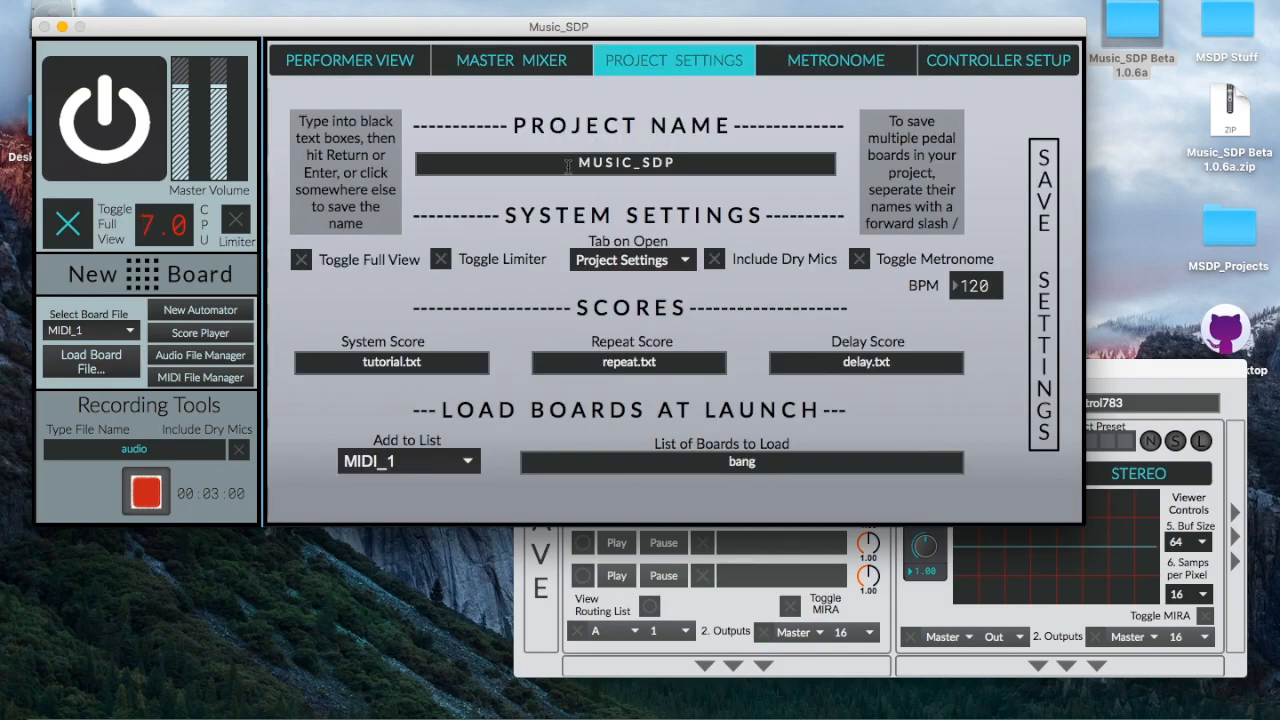
pyautogui.click(840, 64)
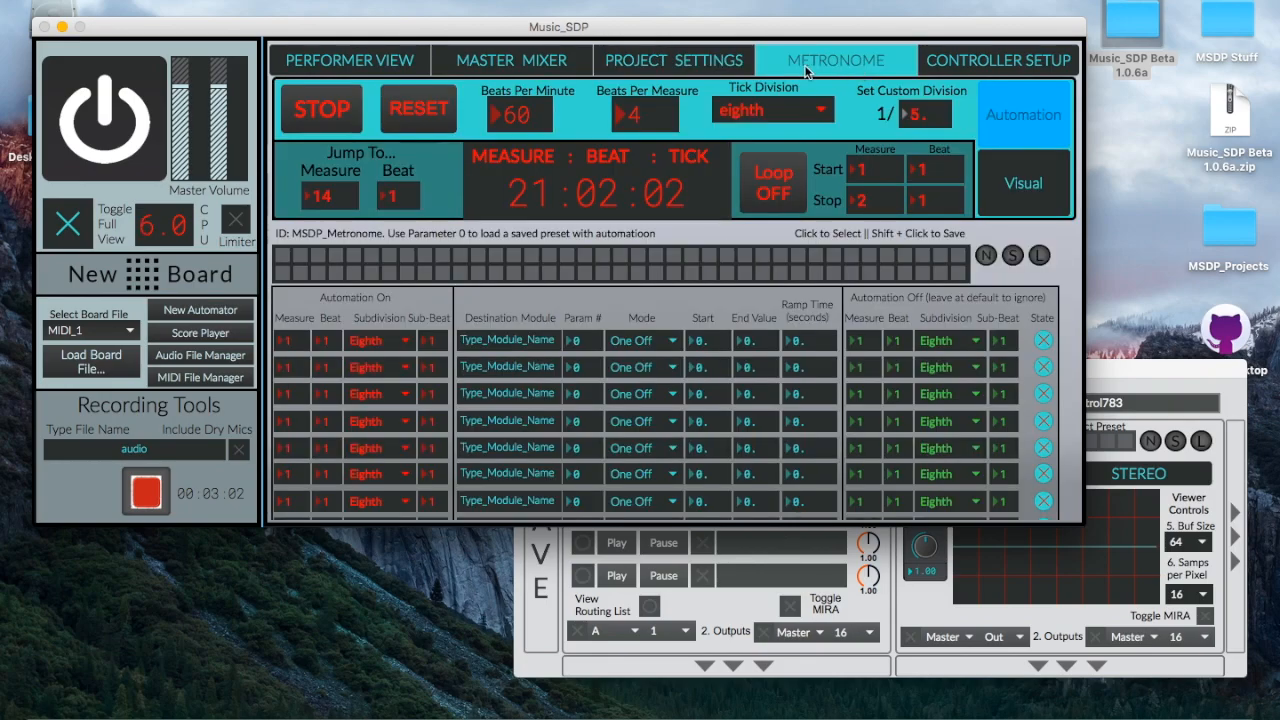
pyautogui.click(1002, 189)
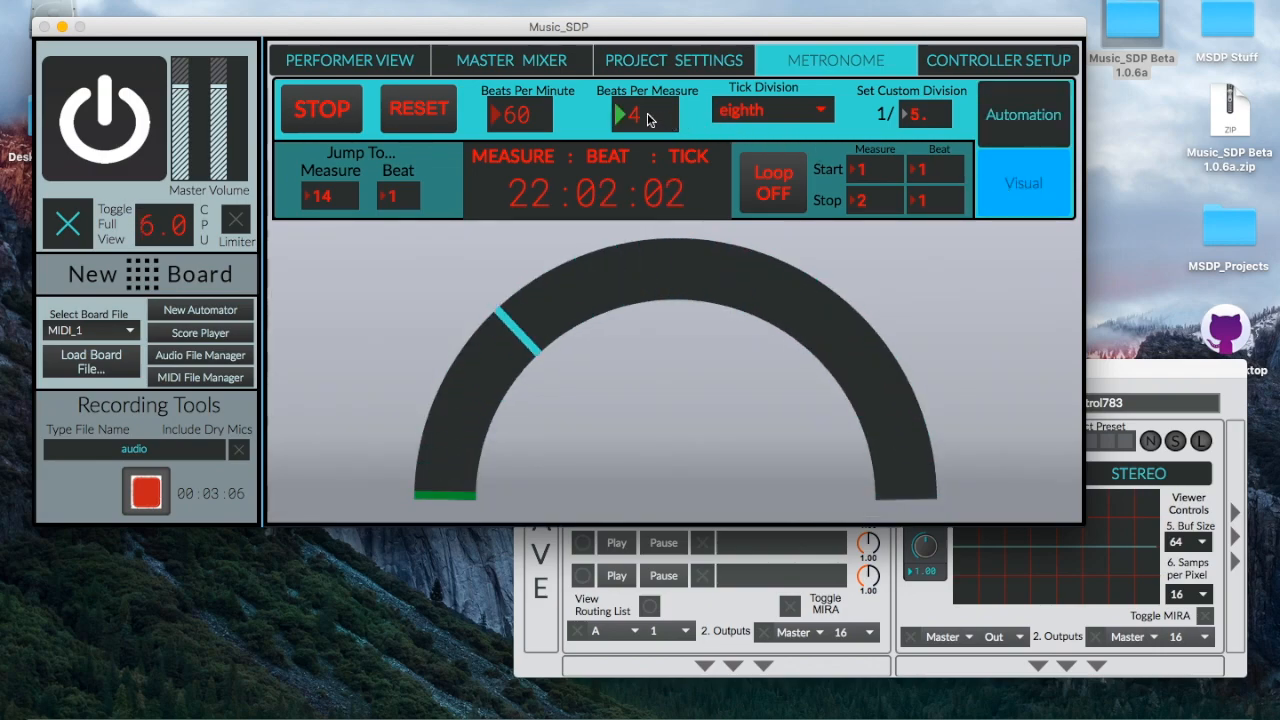
pyautogui.moveTo(647, 120); pyautogui.dragTo(647, 108)
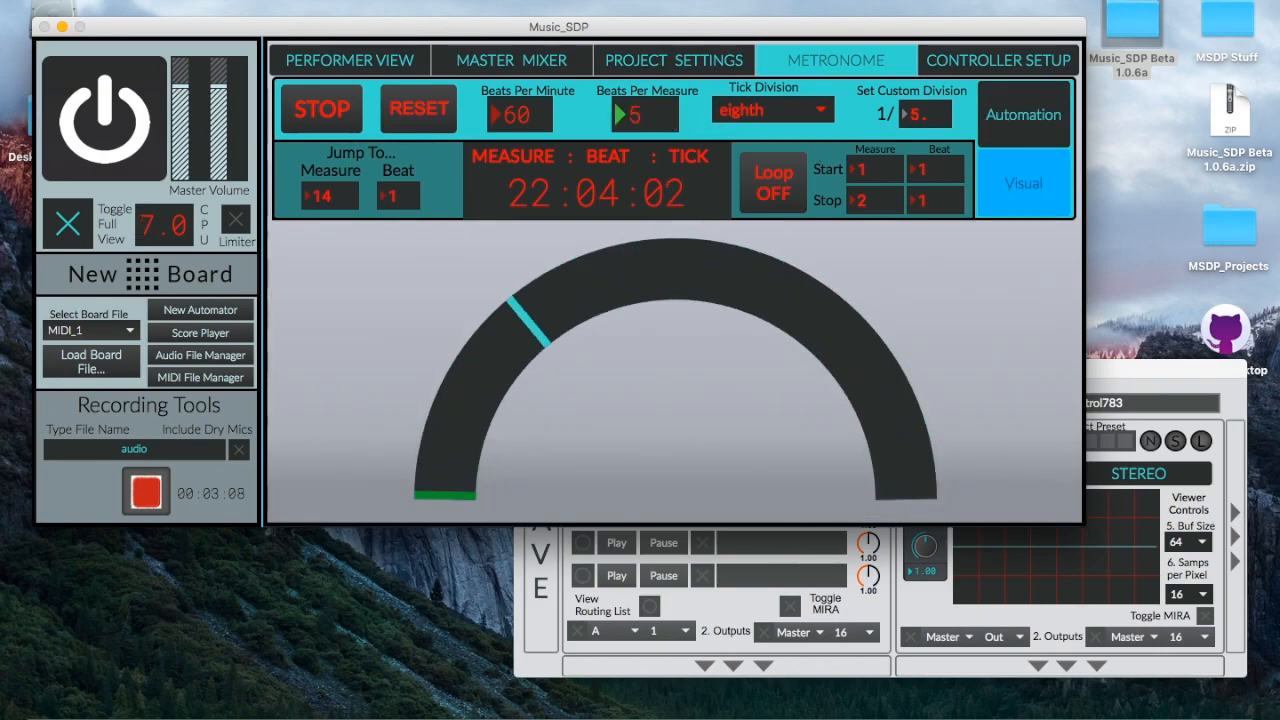
# - Switch the metronome's tick division to triplet, sixteenth and finally custom
pyautogui.click(742, 113)
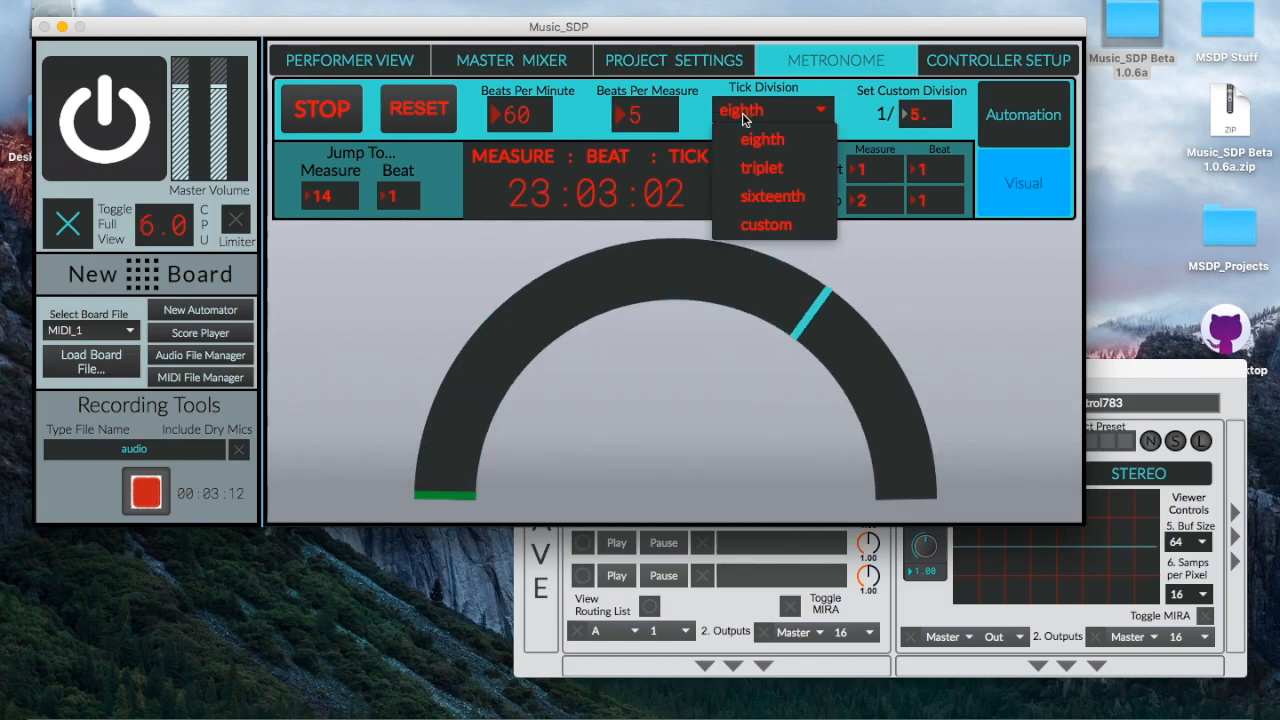
pyautogui.click(799, 160)
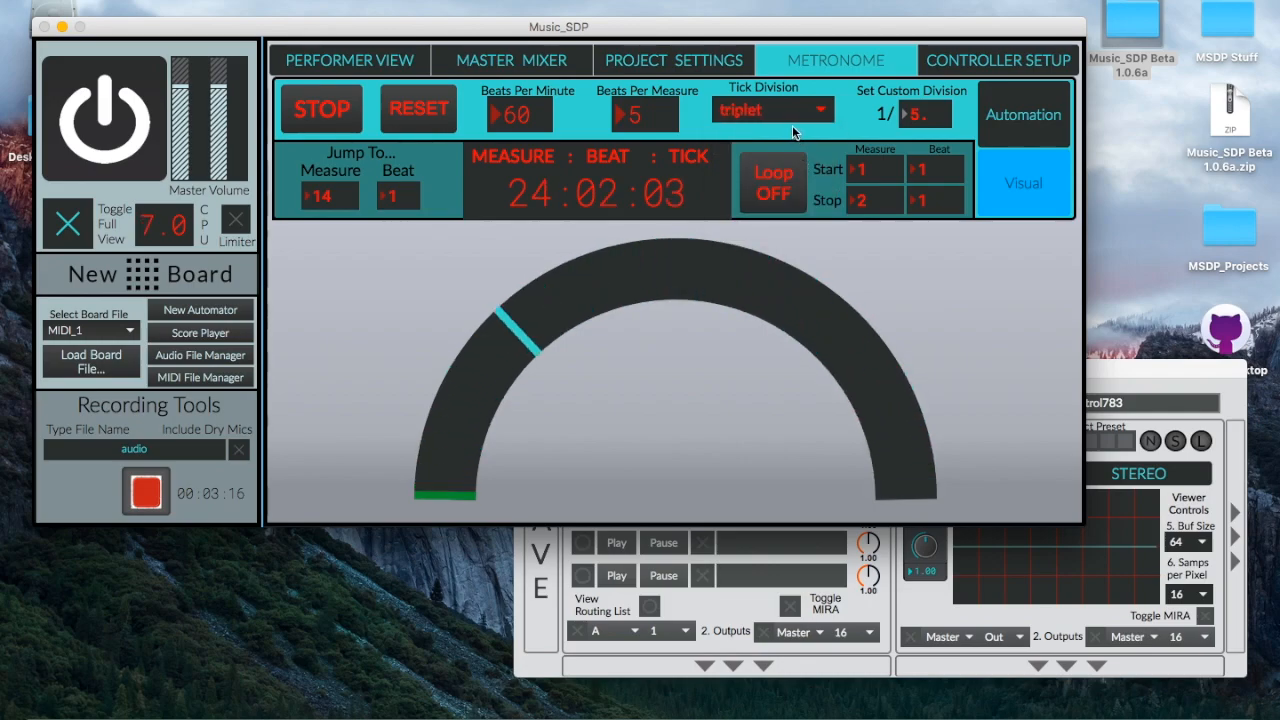
pyautogui.click(790, 118)
pyautogui.click(789, 195)
pyautogui.click(780, 111)
pyautogui.click(779, 213)
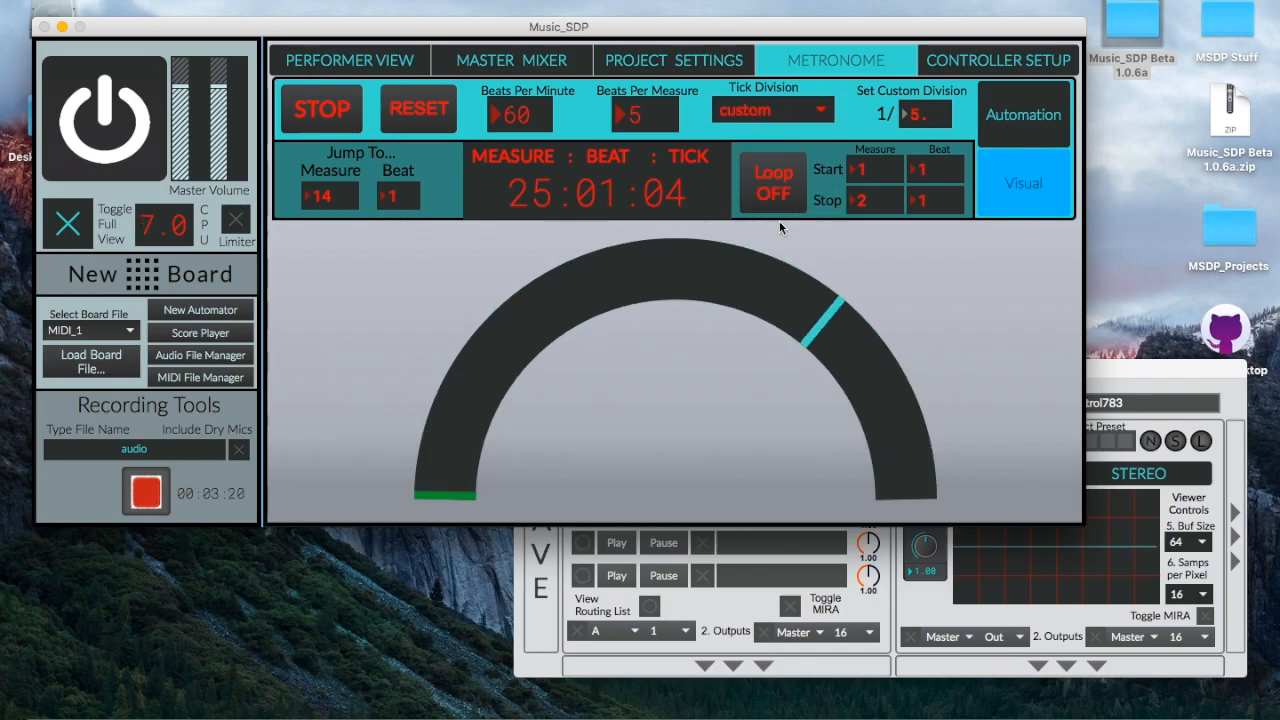
# - Set the metronome's custom division to 1/100, and return the tick division to eighth
pyautogui.moveTo(917, 127); pyautogui.dragTo(917, 100)
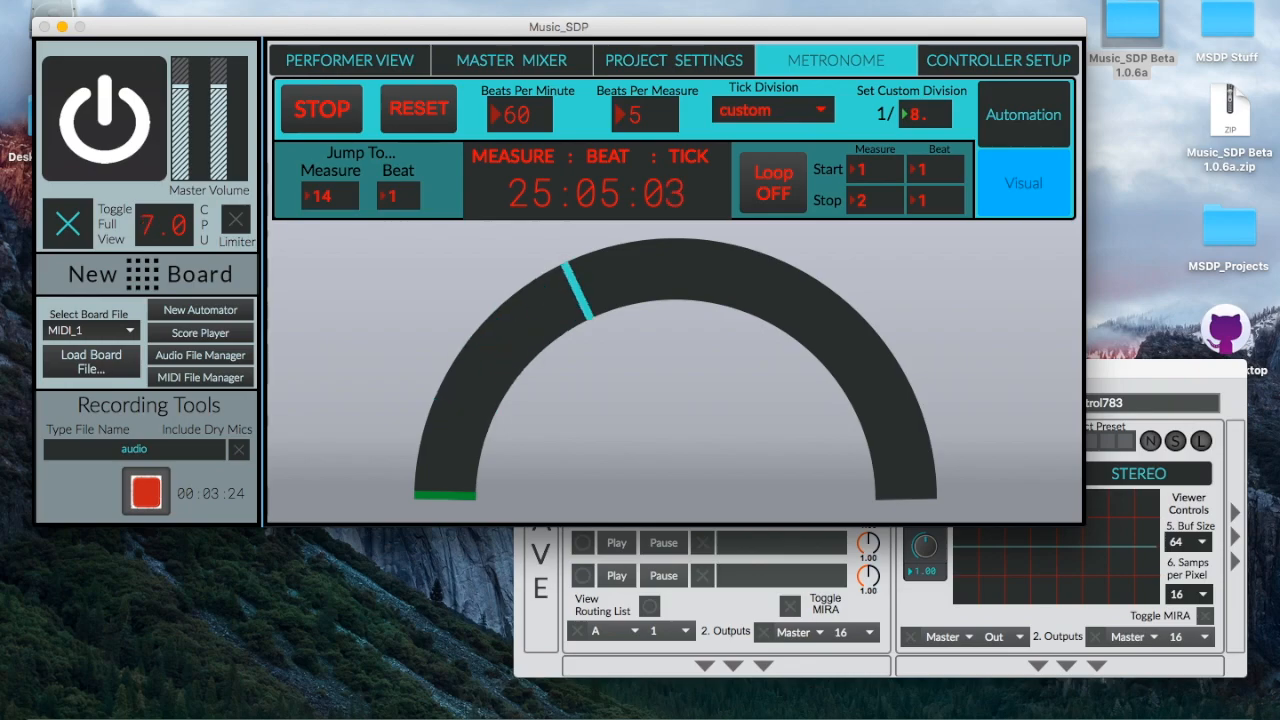
pyautogui.write('100')
pyautogui.press('Return')
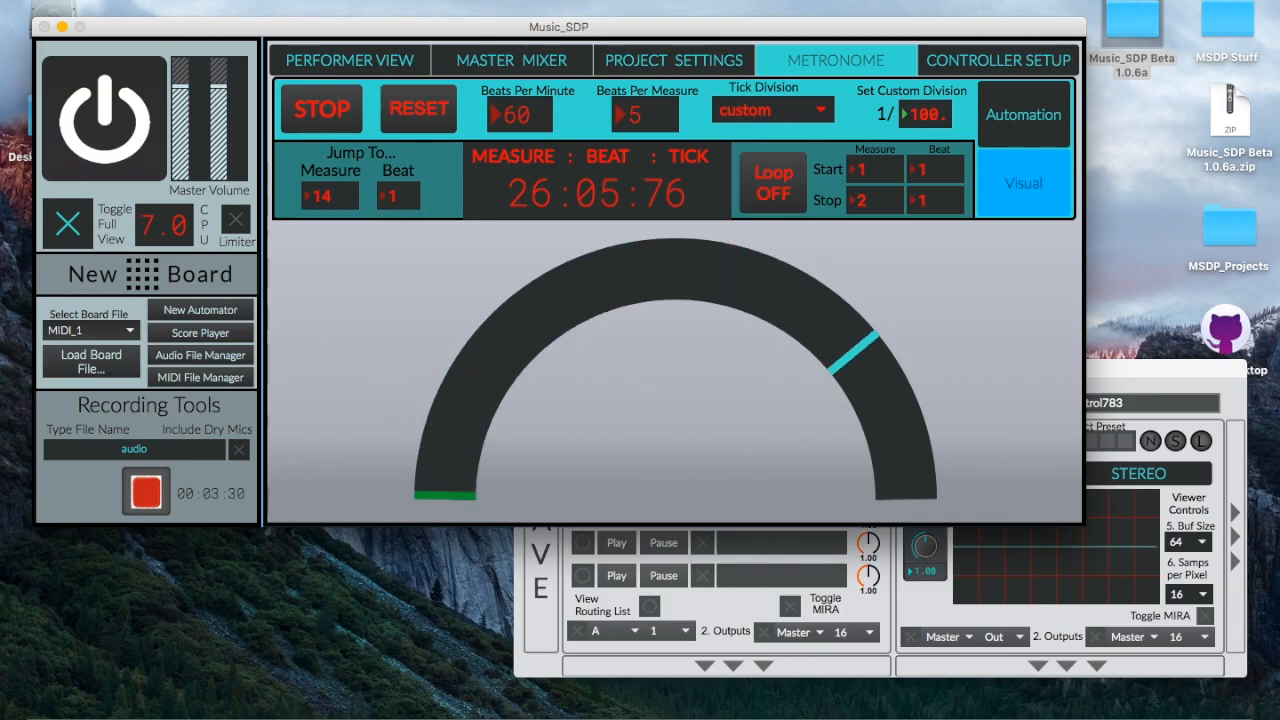
pyautogui.click(791, 114)
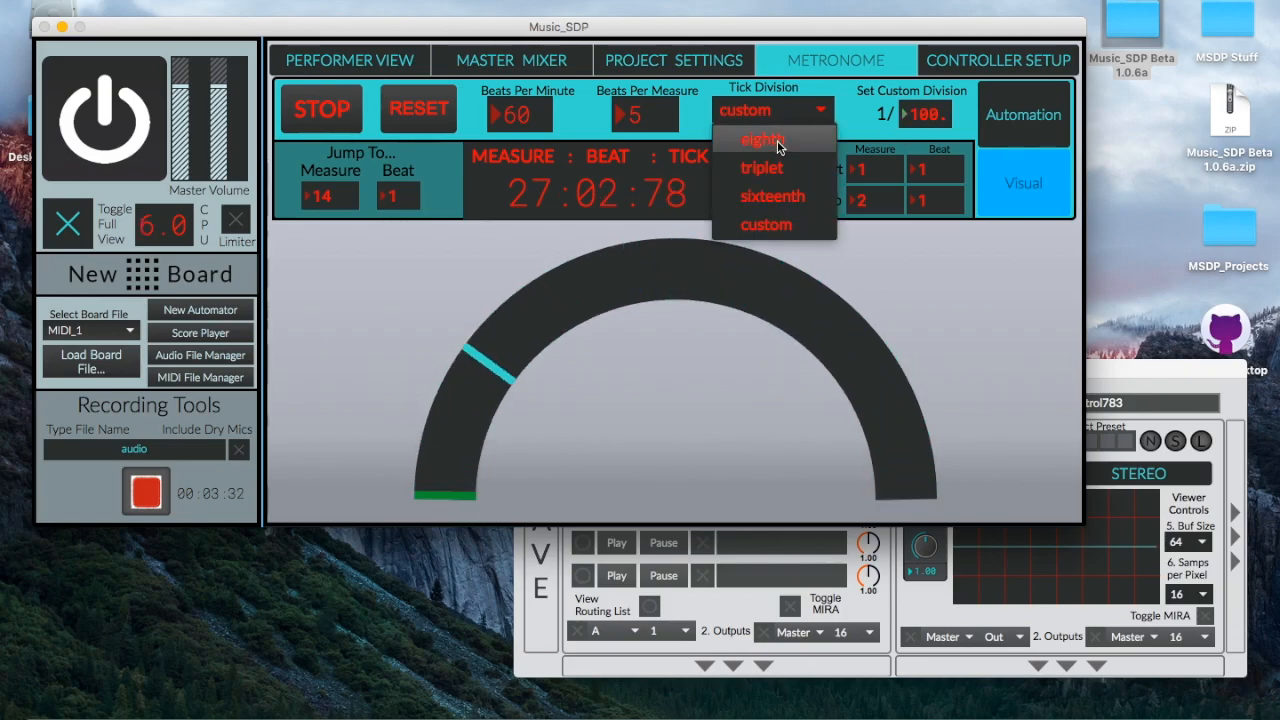
pyautogui.click(777, 139)
# - Toggle the metronome's loop on and off several times, leaving it on
pyautogui.click(771, 183)
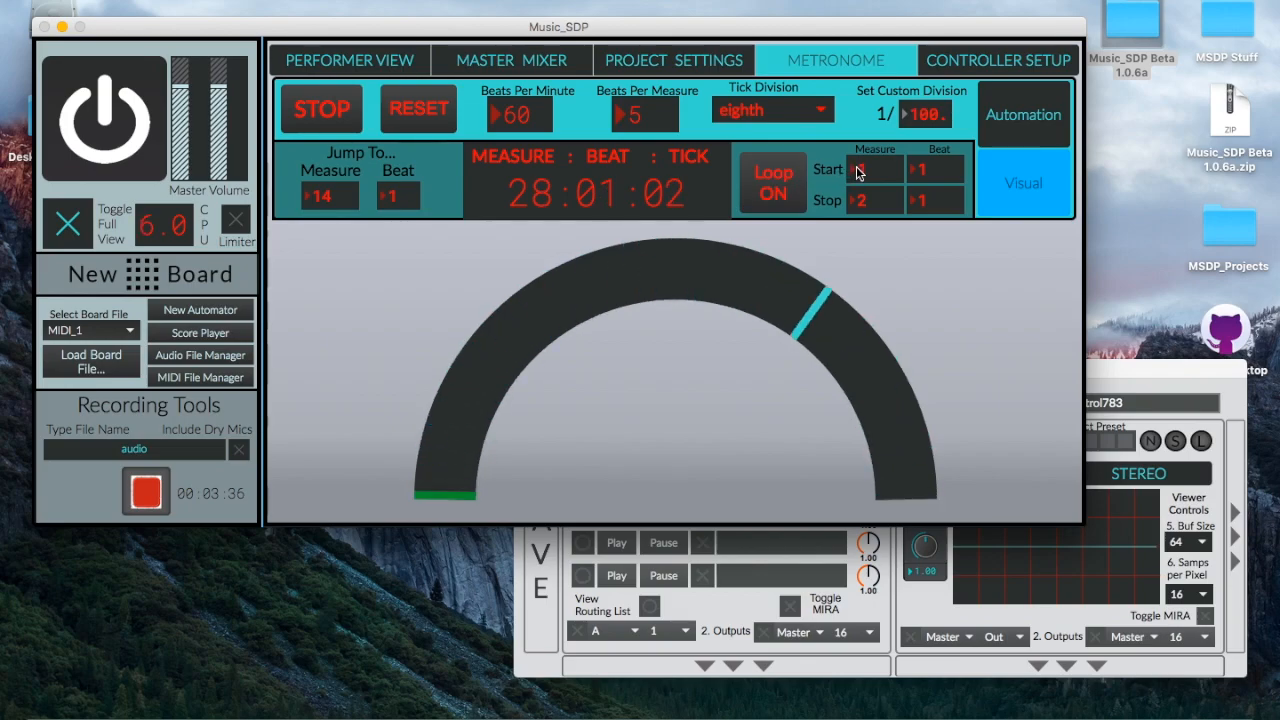
pyautogui.click(787, 187)
pyautogui.click(792, 207)
pyautogui.click(792, 200)
pyautogui.click(792, 196)
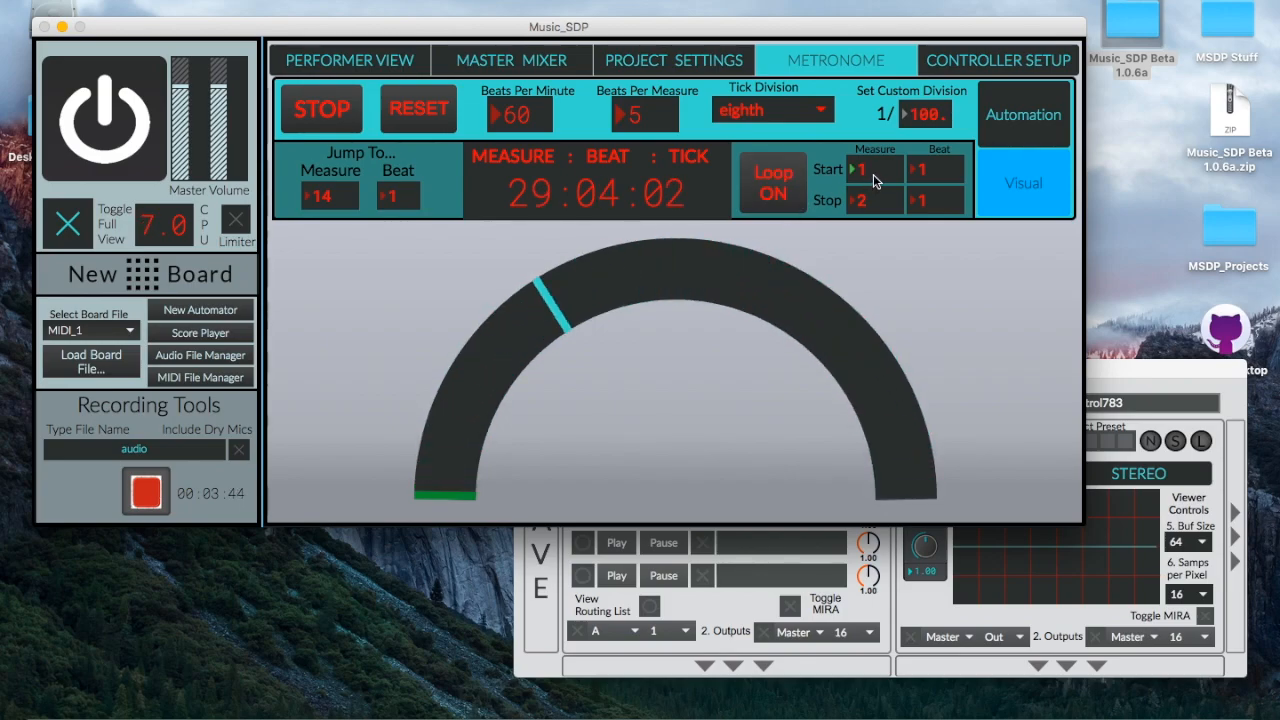
# - Set the loop to run from measure 1, beat 3 to measure 3, beat 3, and restart the metronome
pyautogui.click(920, 168)
pyautogui.write('3')
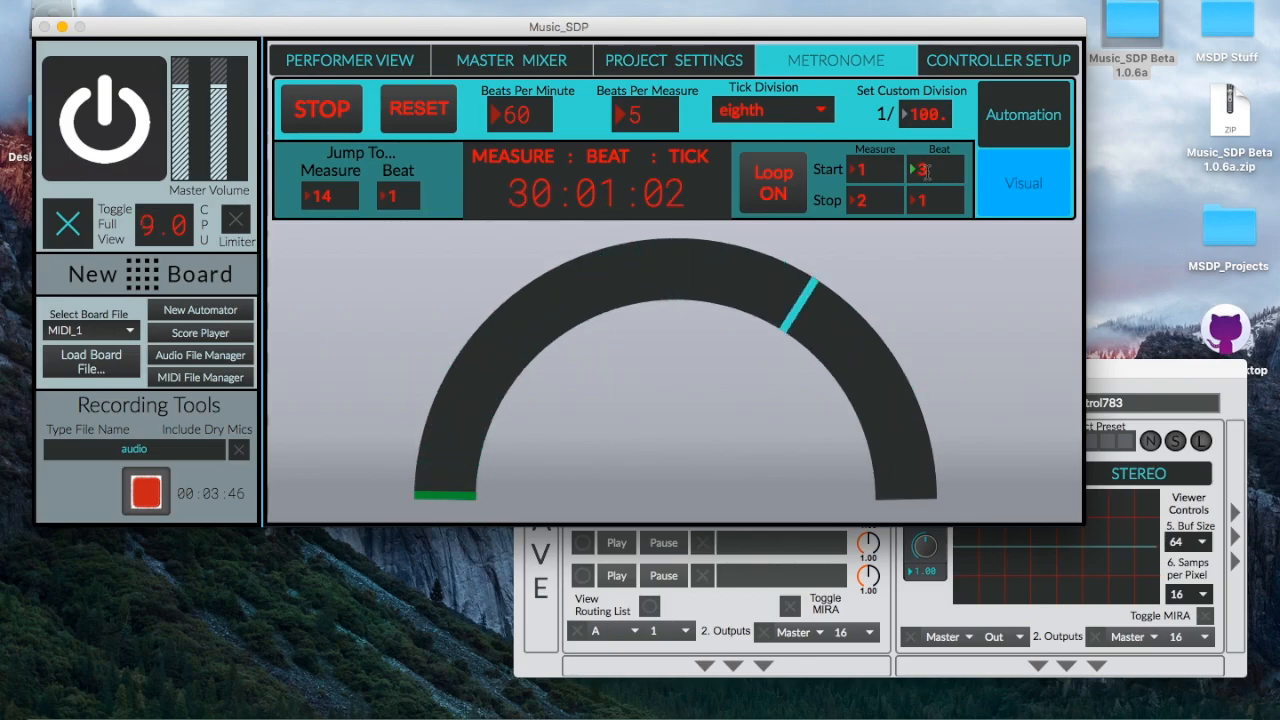
pyautogui.click(880, 208)
pyautogui.write('3')
pyautogui.click(920, 200)
pyautogui.write('3')
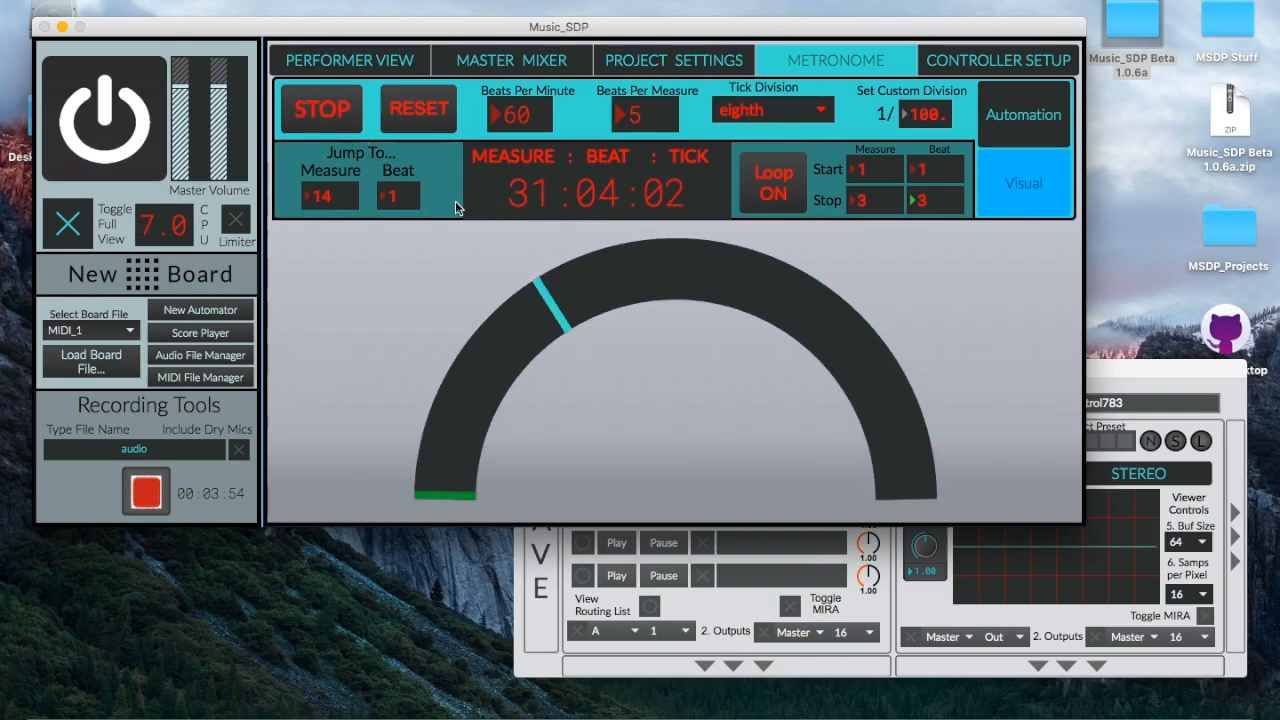
pyautogui.click(338, 117)
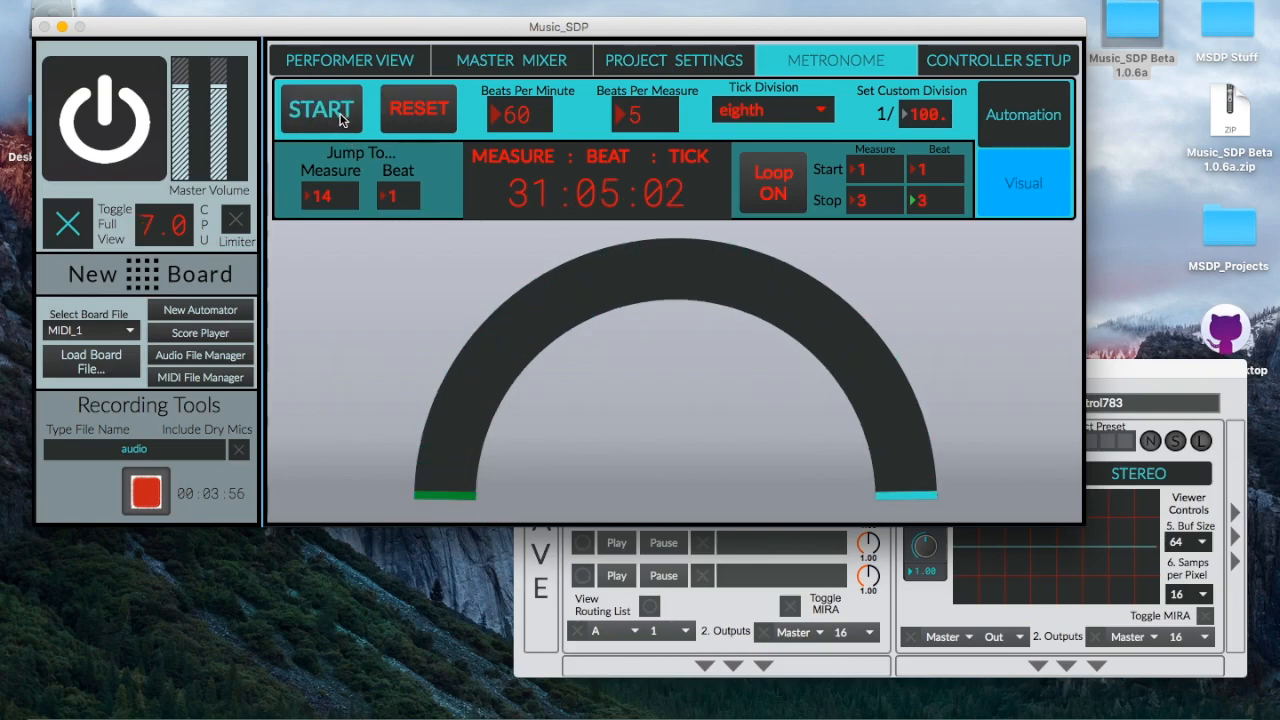
pyautogui.click(340, 118)
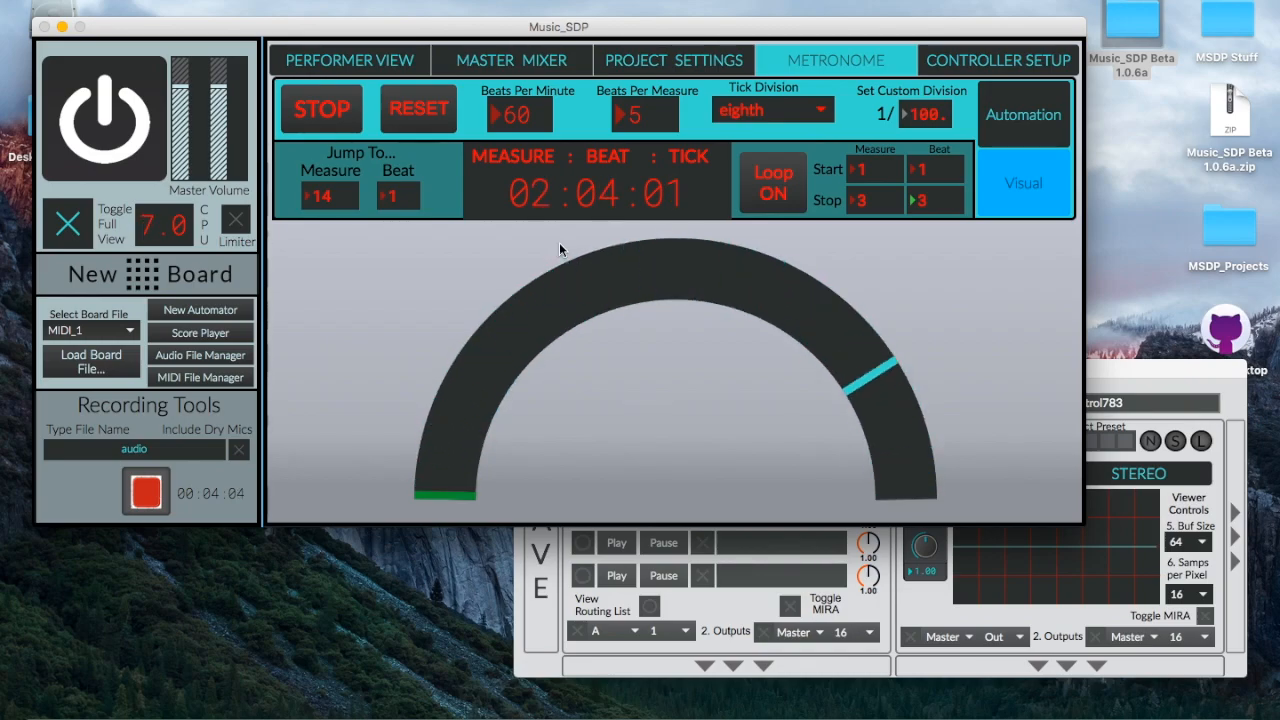
# - Turn the loop off and set the metronome to 4 beats per measure, restarting it with the new setting
pyautogui.click(746, 200)
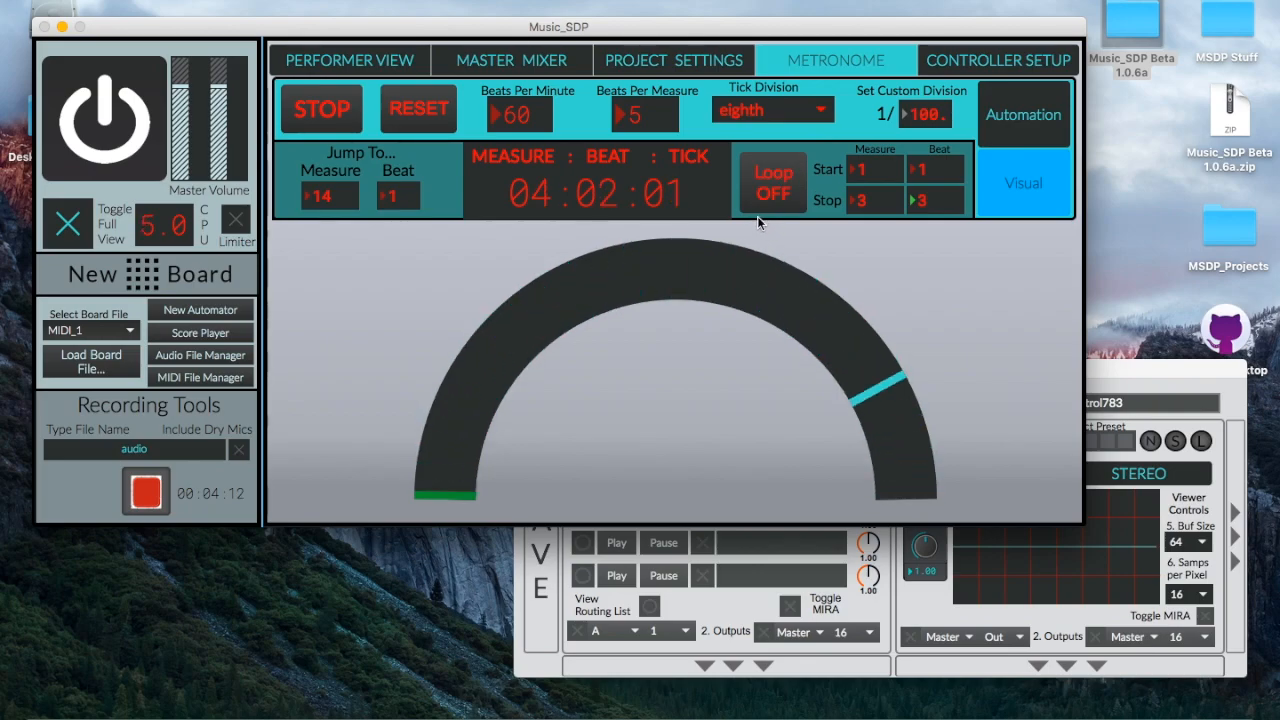
pyautogui.click(339, 119)
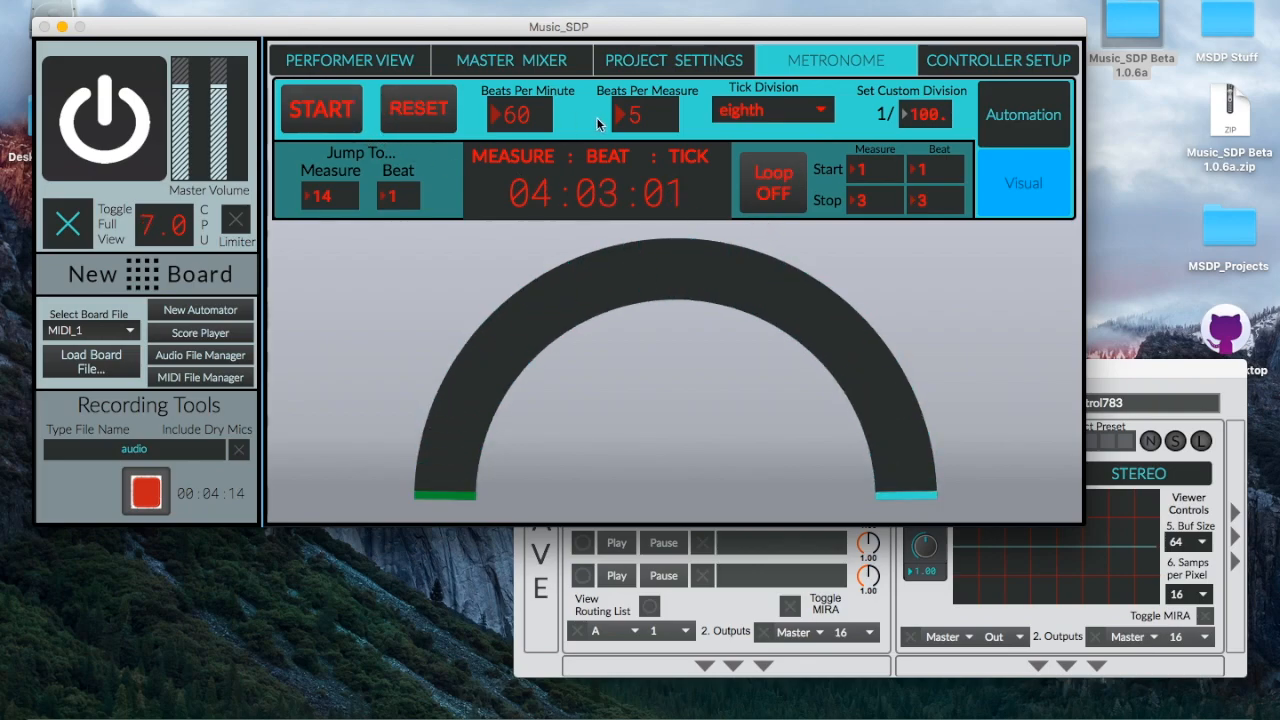
pyautogui.moveTo(645, 124); pyautogui.dragTo(648, 130)
pyautogui.click(345, 120)
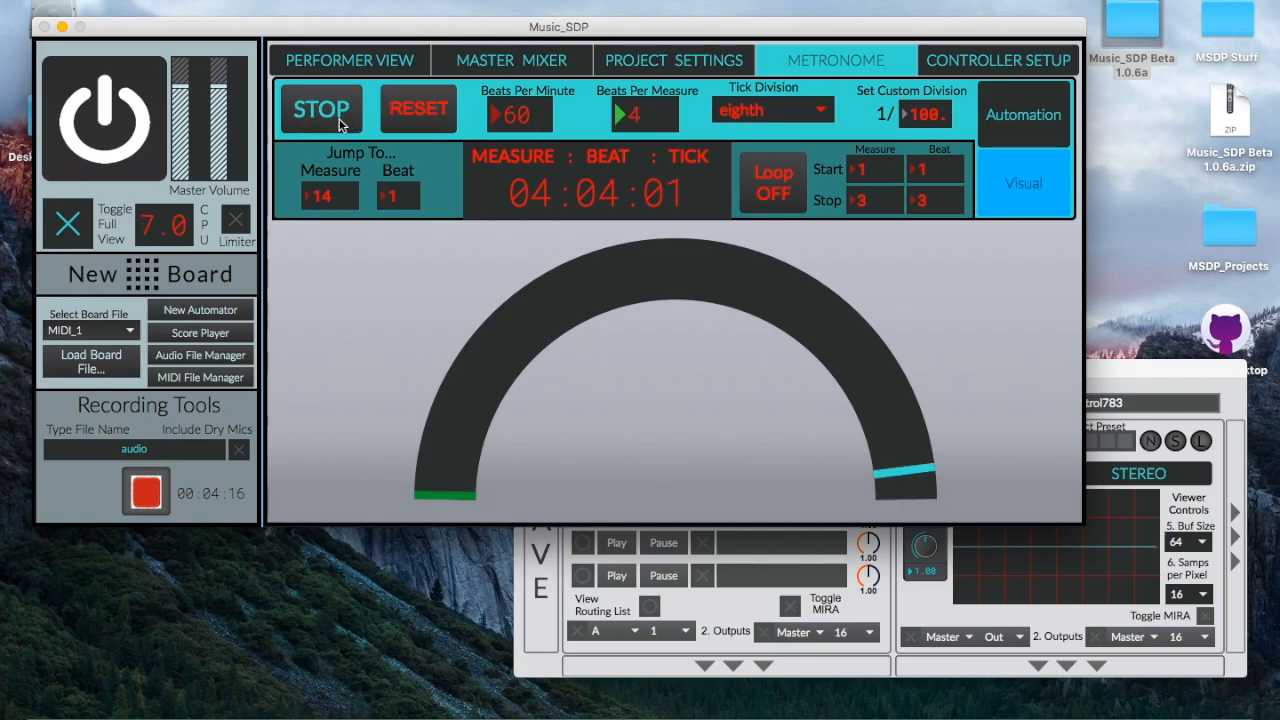
# - Set the metronome's tempo to 120 beats per minute, and return it to 60
pyautogui.click(518, 122)
pyautogui.write('120')
pyautogui.press('Return')
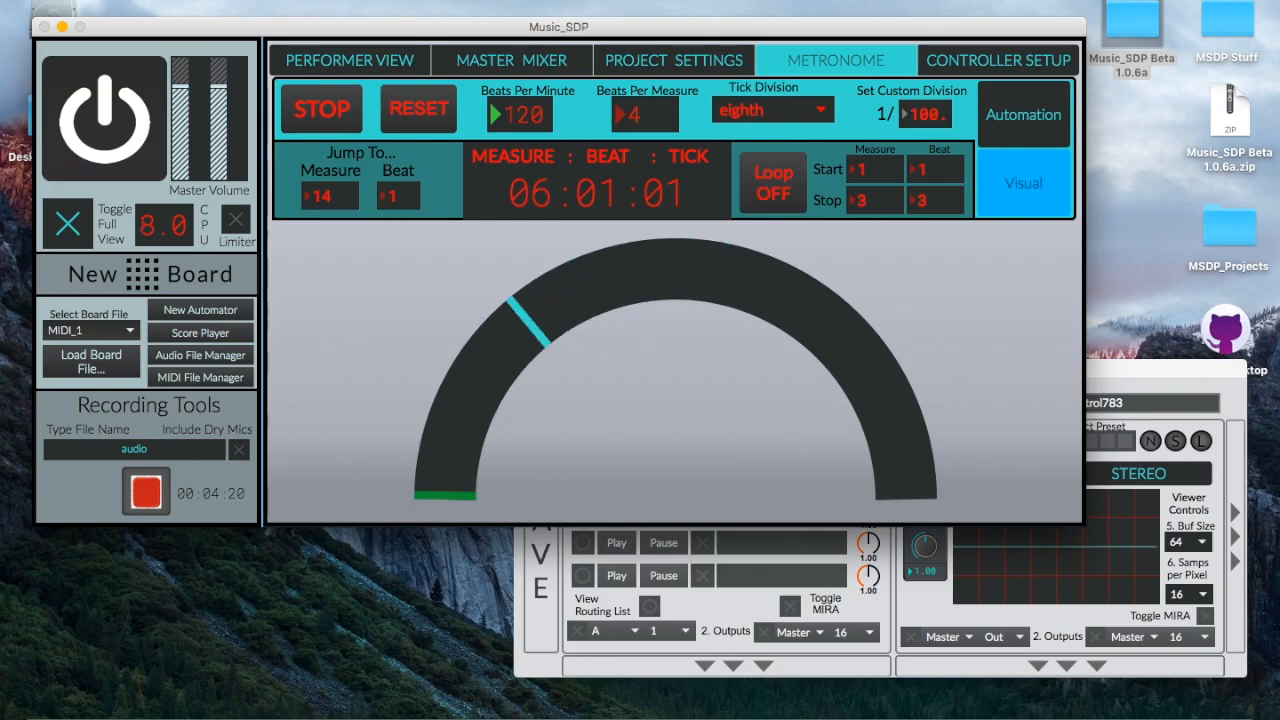
pyautogui.write('60')
pyautogui.press('Return')
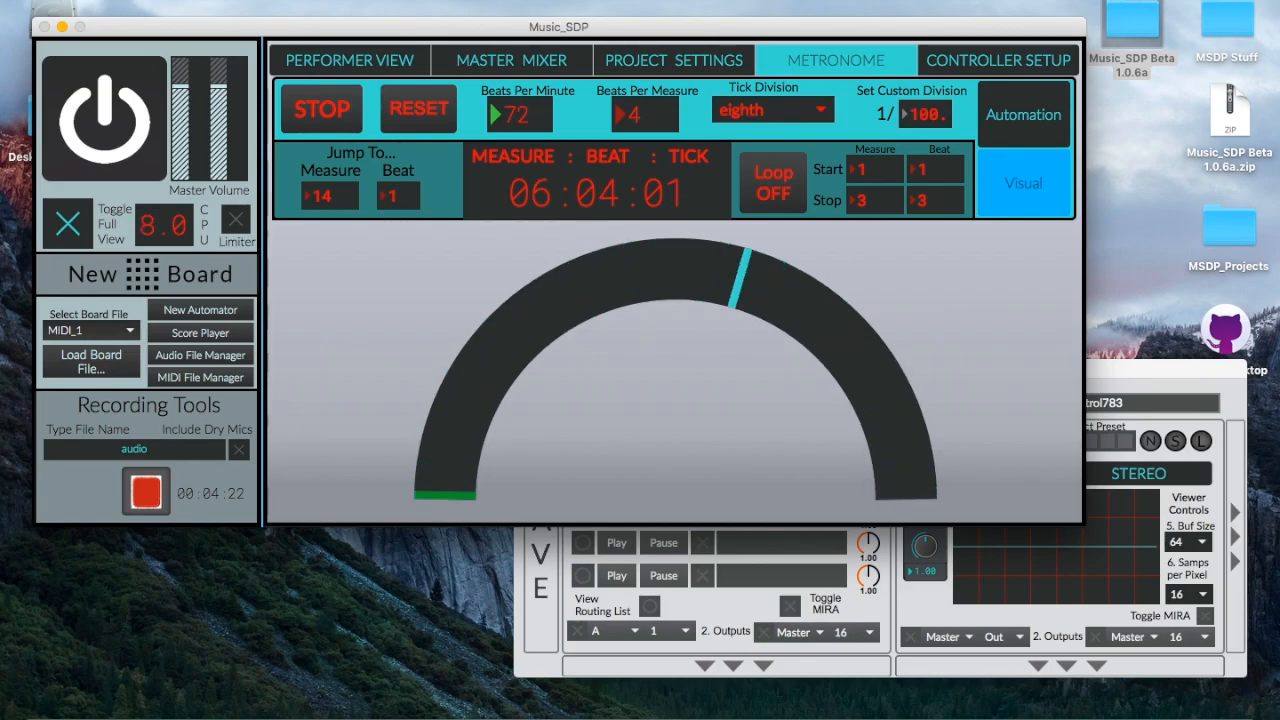
# - Show the metronome's automation list, and loop playback with the stop point at measure 9, beat 1
pyautogui.click(1026, 113)
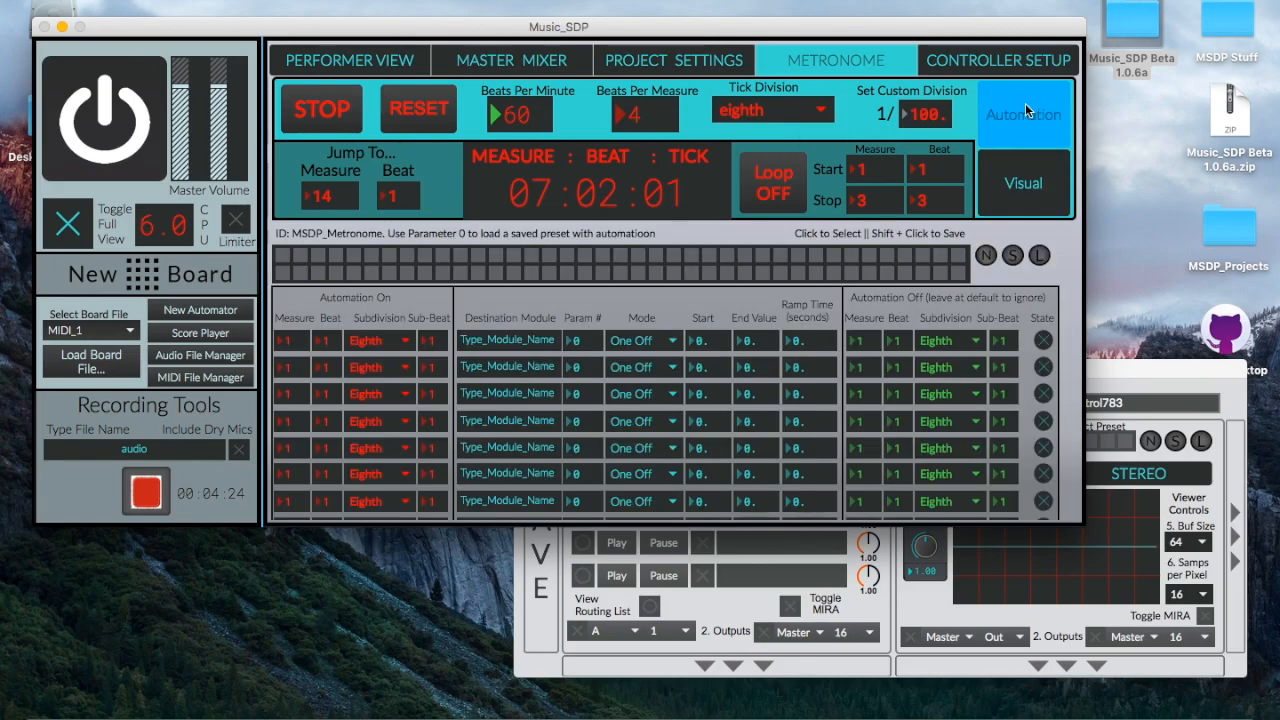
pyautogui.click(863, 201)
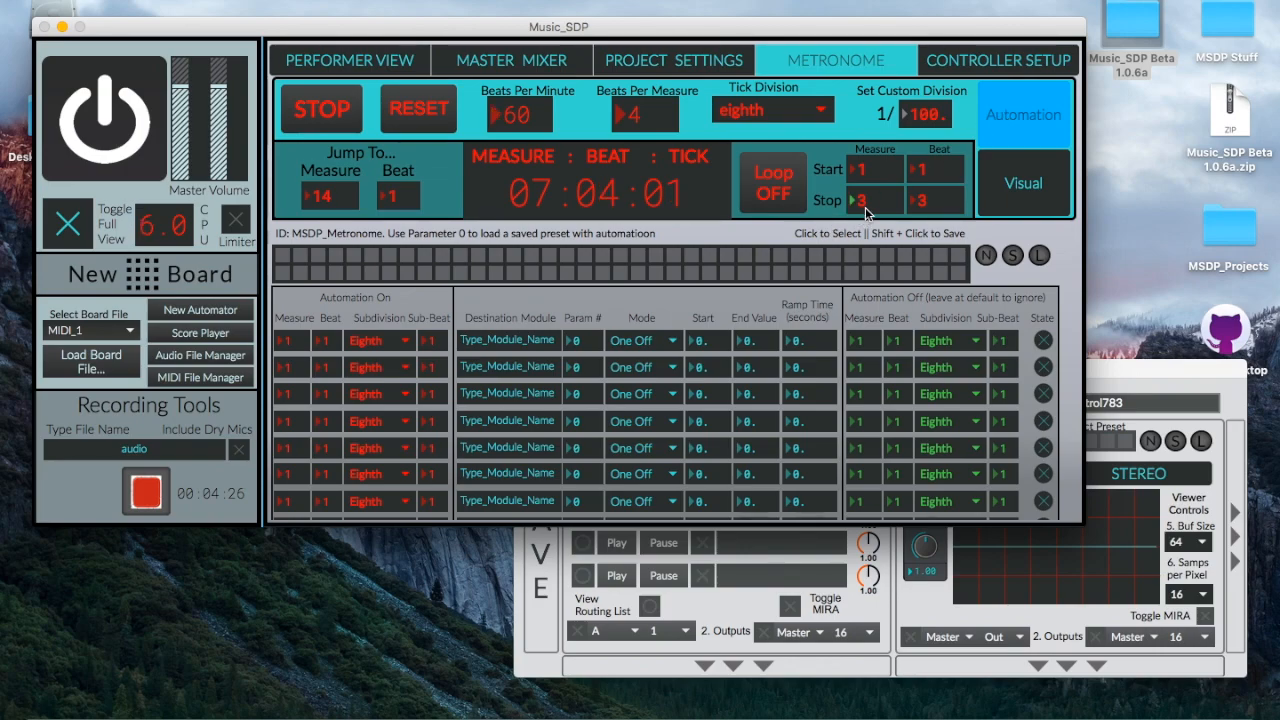
pyautogui.write('9')
pyautogui.press('Tab')
pyautogui.write('1')
pyautogui.click(768, 198)
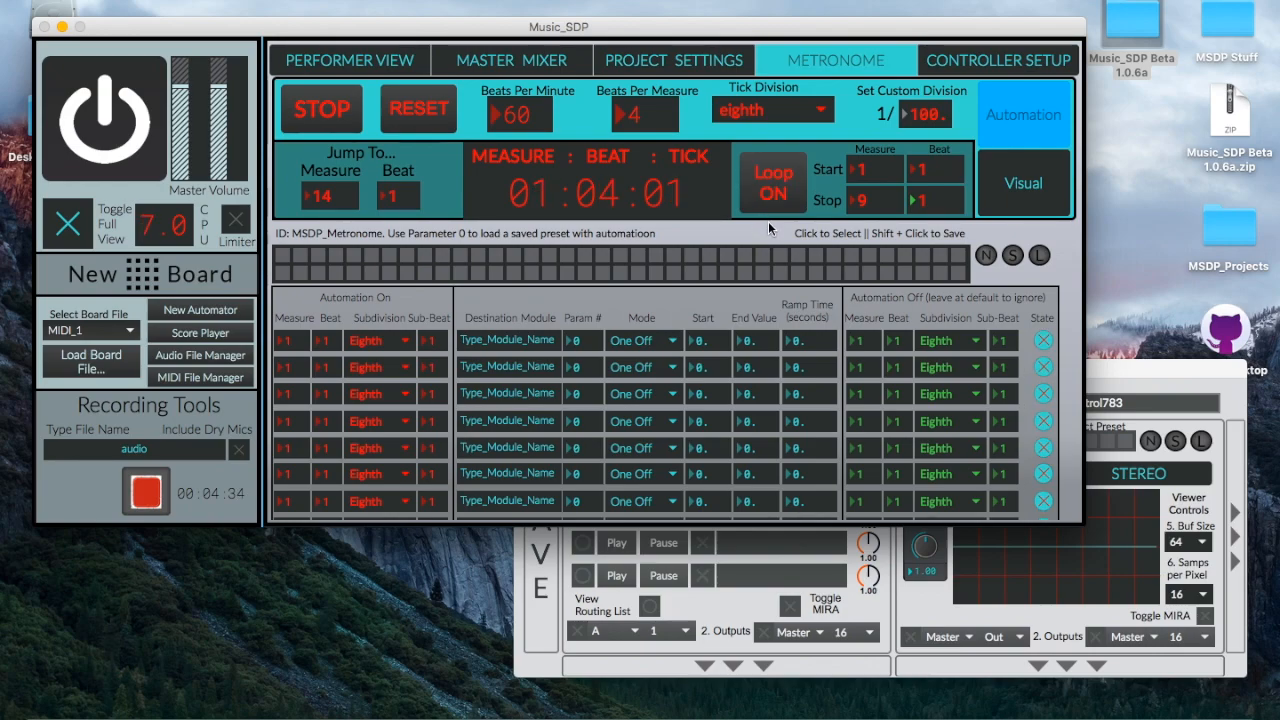
# - Set the loop's start to measure 2 and run the metronome to test it before stopping it
pyautogui.click(350, 120)
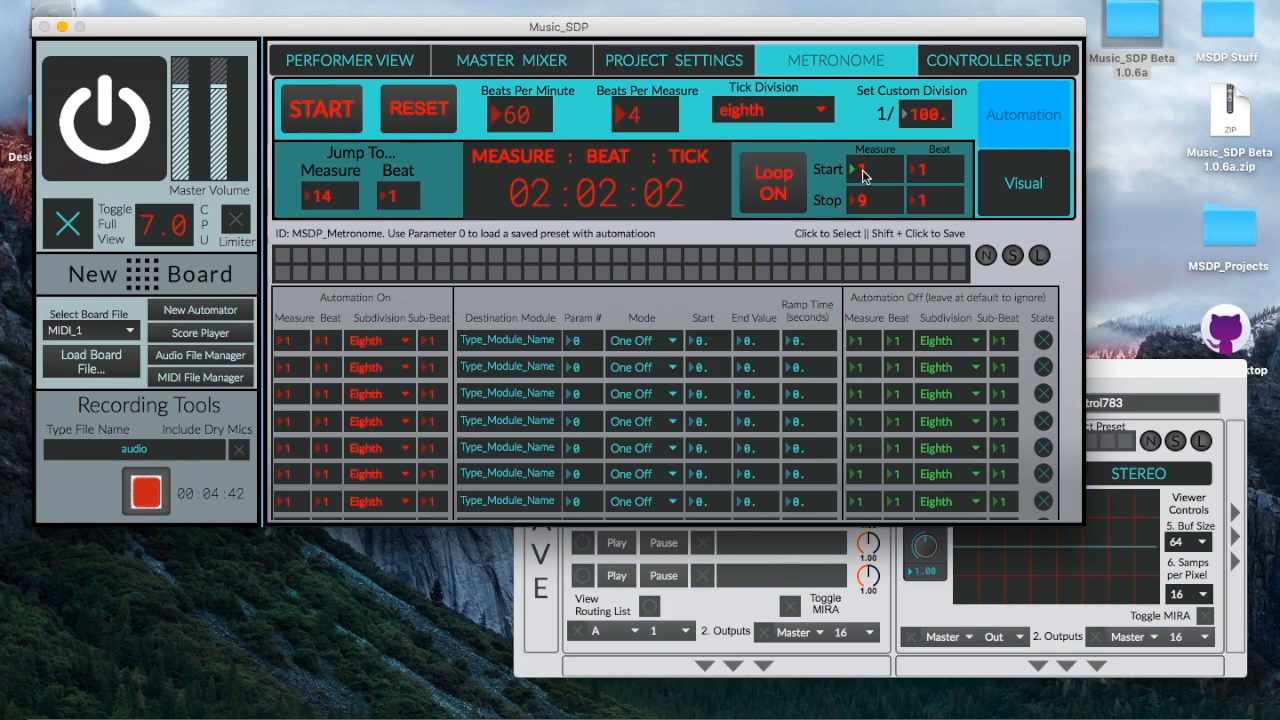
pyautogui.click(318, 112)
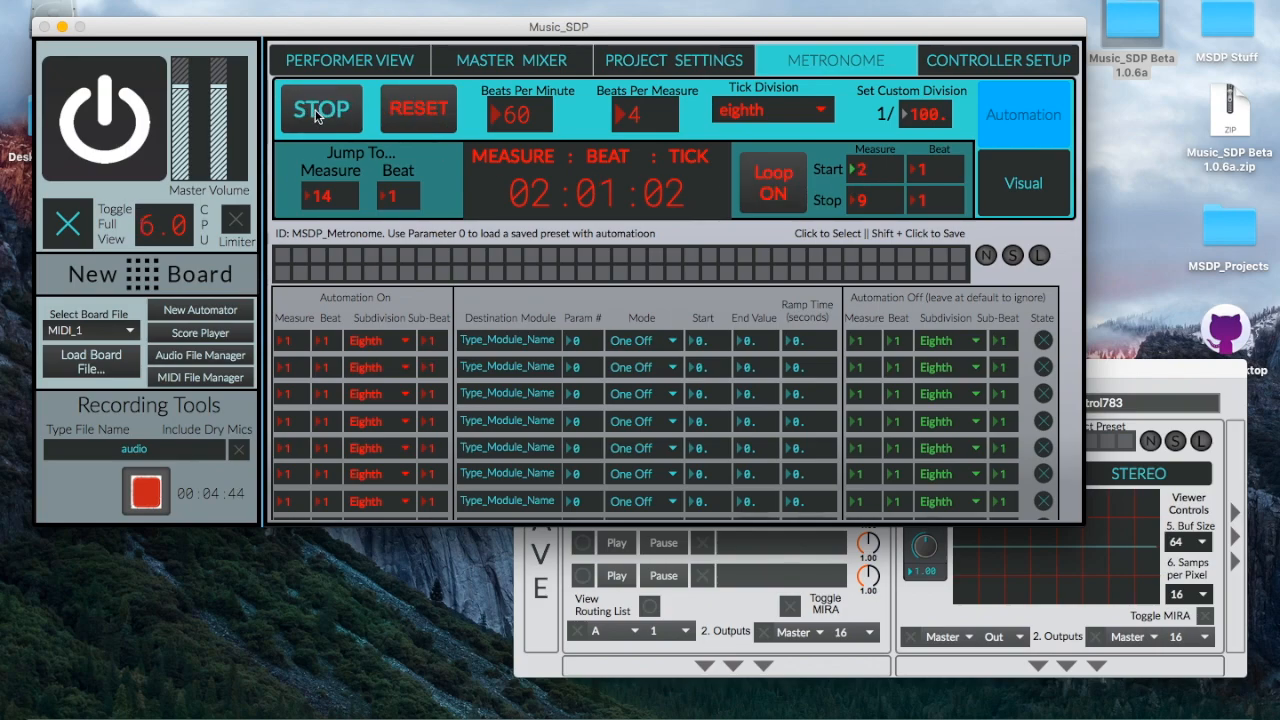
pyautogui.click(318, 112)
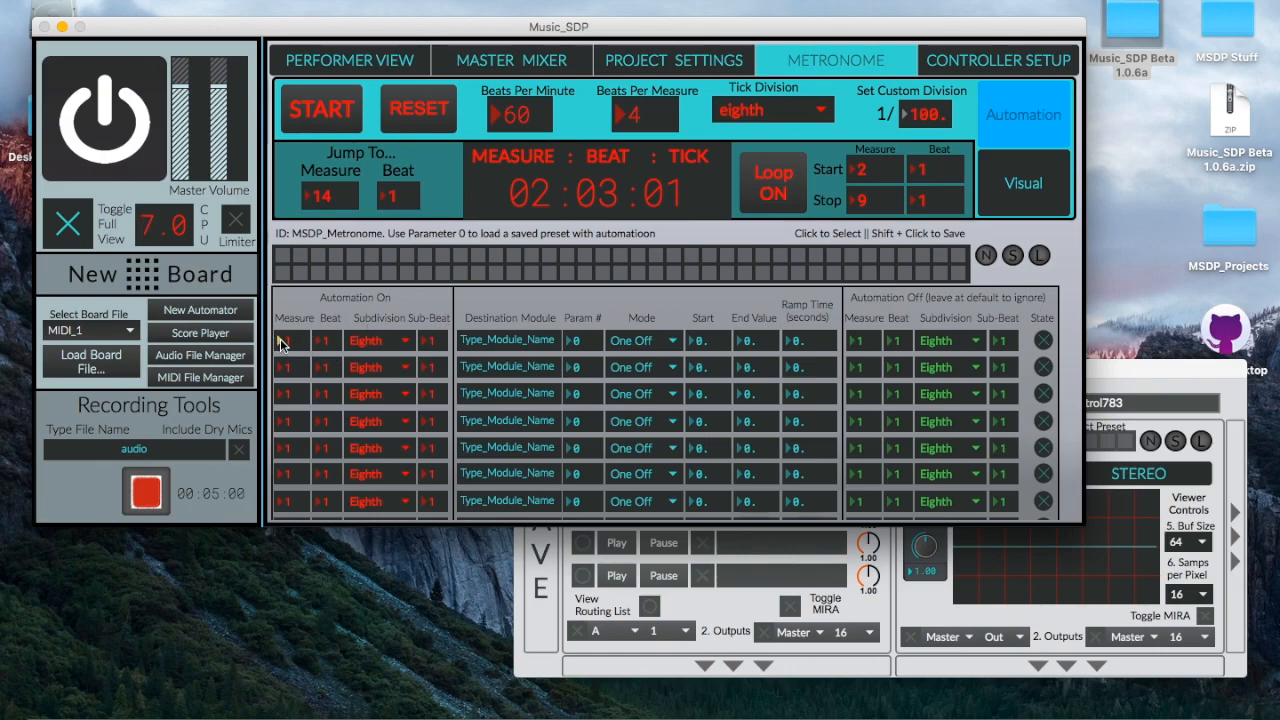
# - Set the first automation row to turn on at measure 2, trying the Triplet and Sixteenth subdivisions before returning to Eighth
pyautogui.write('2')
pyautogui.press('Tab')
pyautogui.press('Tab')
pyautogui.click(367, 341)
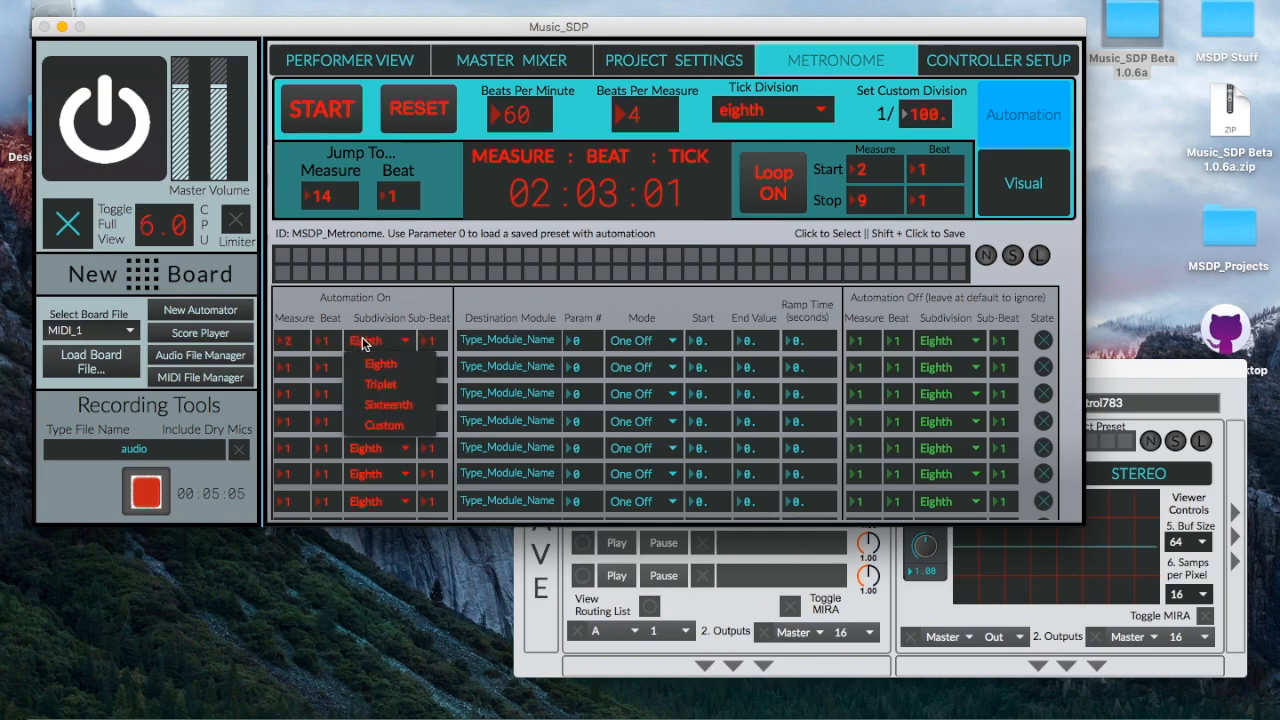
pyautogui.click(388, 398)
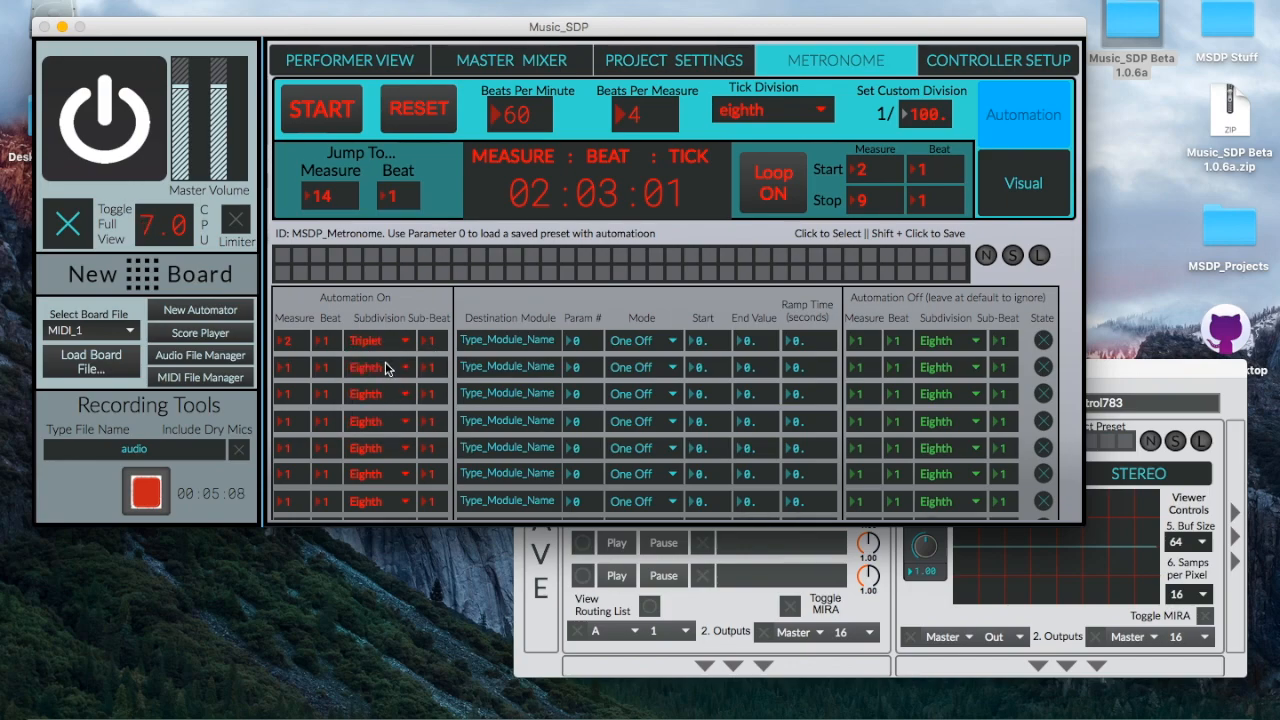
pyautogui.click(388, 352)
pyautogui.click(388, 403)
pyautogui.click(375, 350)
pyautogui.click(371, 363)
# - Set the first automation row's destination module to M_Test and its parameter number to 4
pyautogui.click(1115, 374)
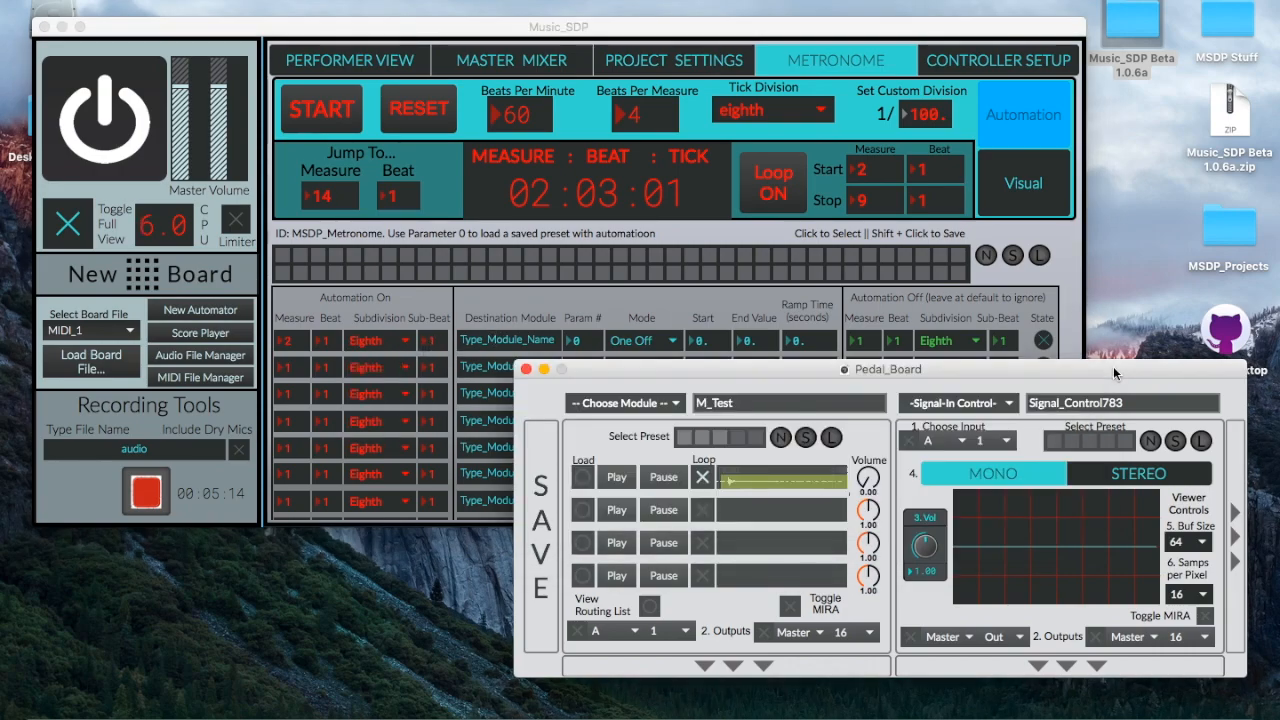
pyautogui.click(519, 338)
pyautogui.click(519, 338)
pyautogui.write('M_Test')
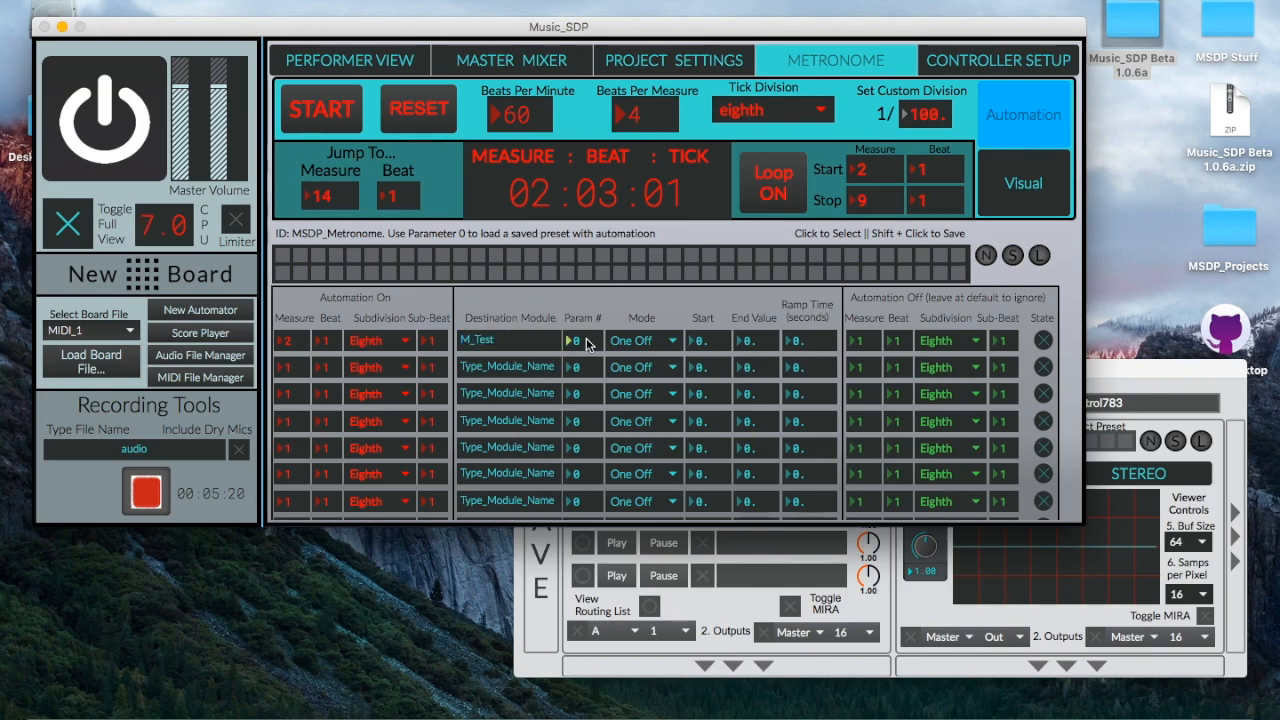
pyautogui.moveTo(588, 344); pyautogui.dragTo(590, 336)
# - Set the first automation row's mode to Switch, with a start value of 1 and an end value of 0
pyautogui.click(643, 340)
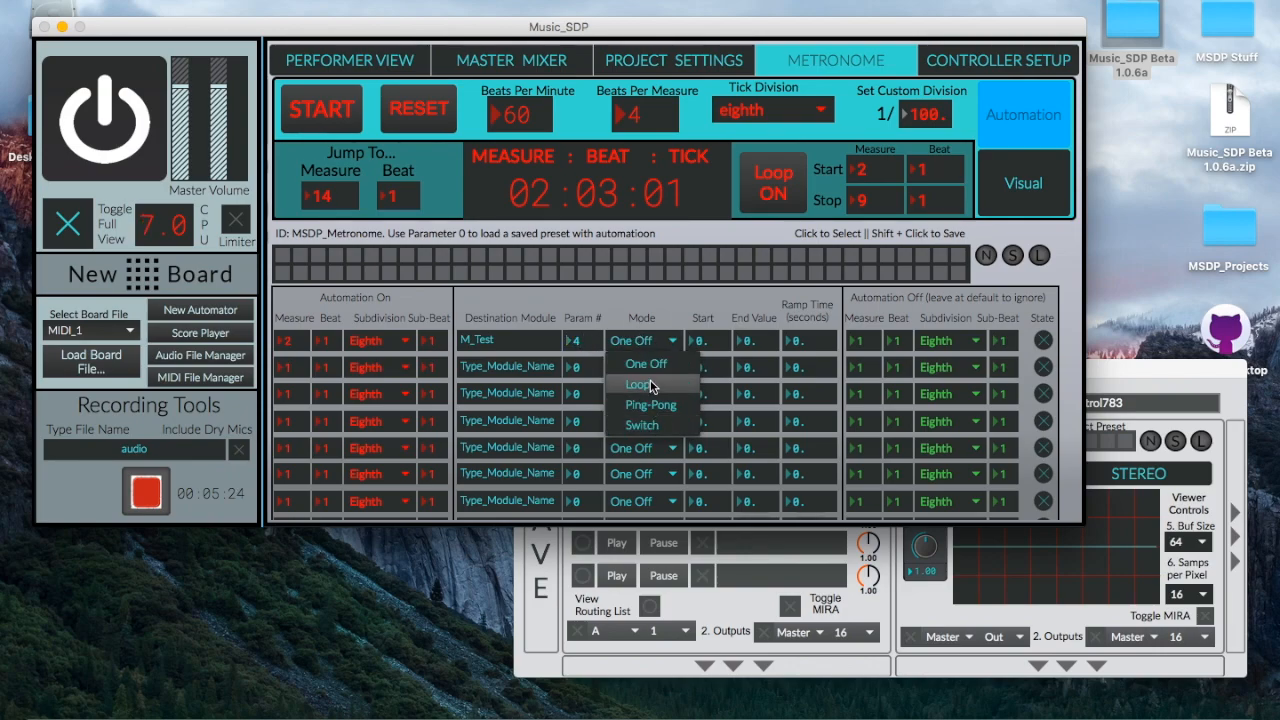
pyautogui.click(698, 343)
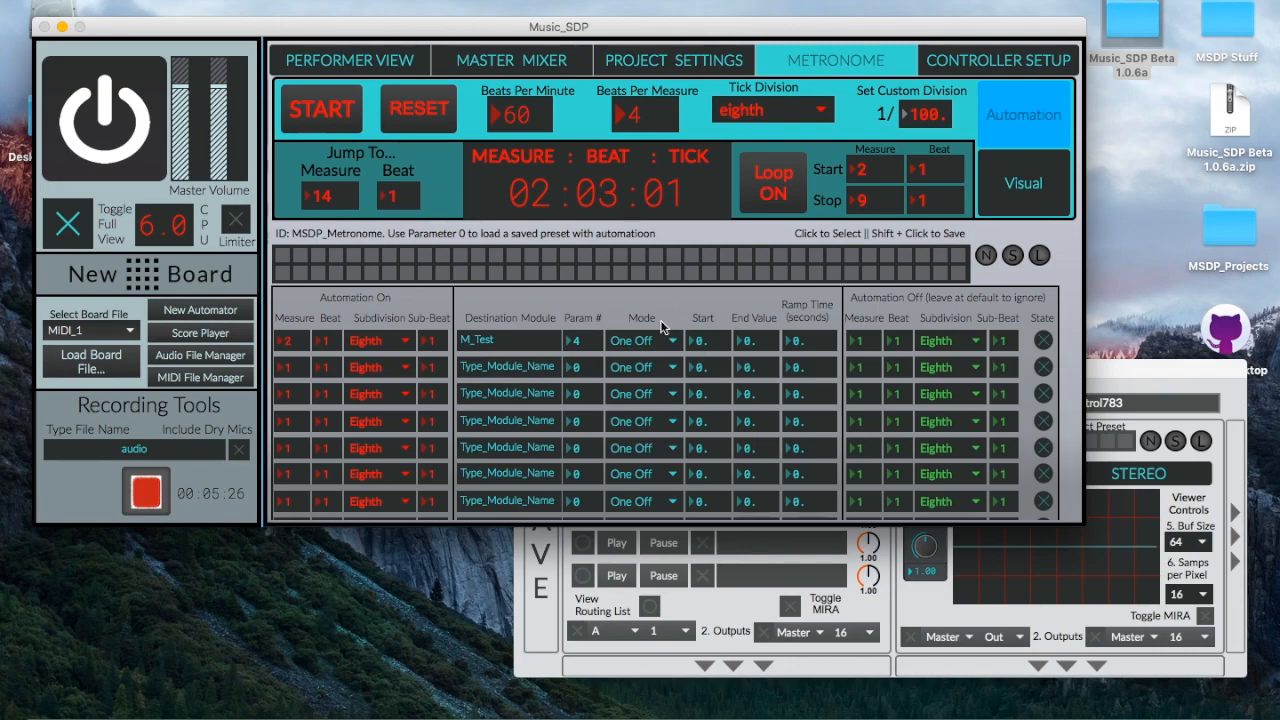
pyautogui.click(654, 345)
pyautogui.click(658, 426)
pyautogui.click(706, 343)
pyautogui.write('1')
pyautogui.click(754, 343)
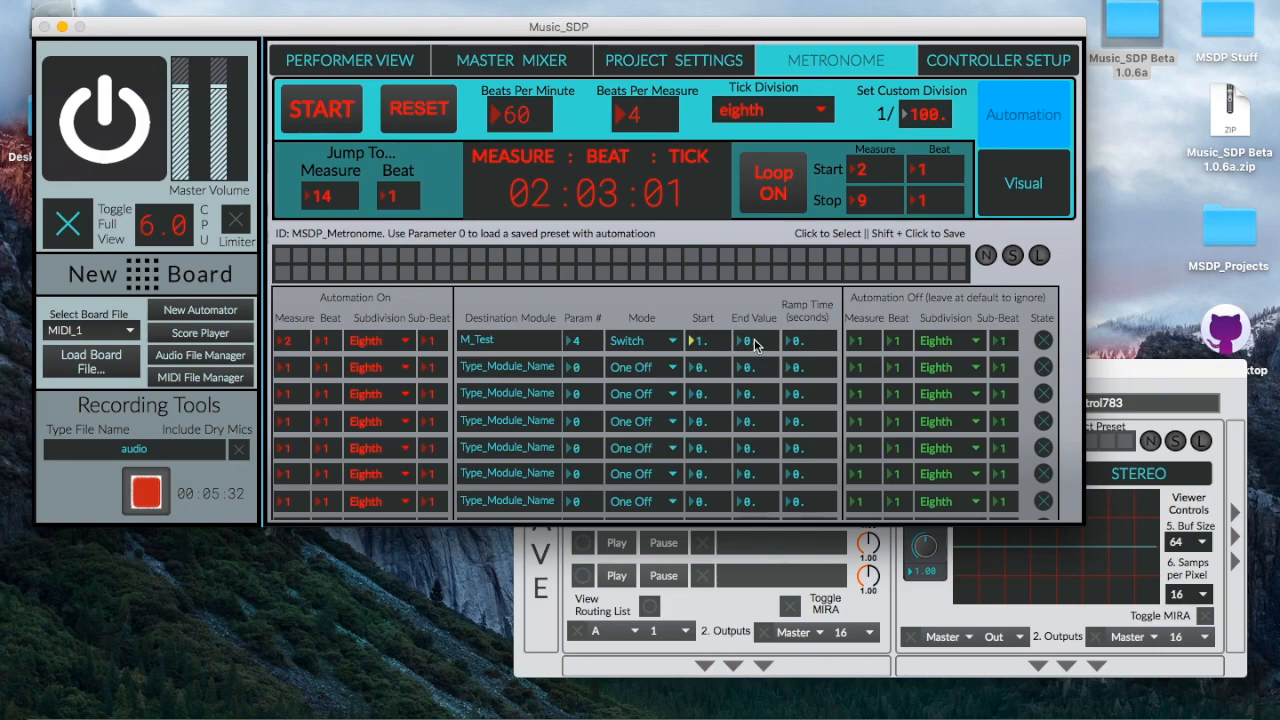
pyautogui.click(755, 343)
pyautogui.write('0')
# - Set the first row's automation to turn off at measure 4, beat 1
pyautogui.click(857, 341)
pyautogui.write('4')
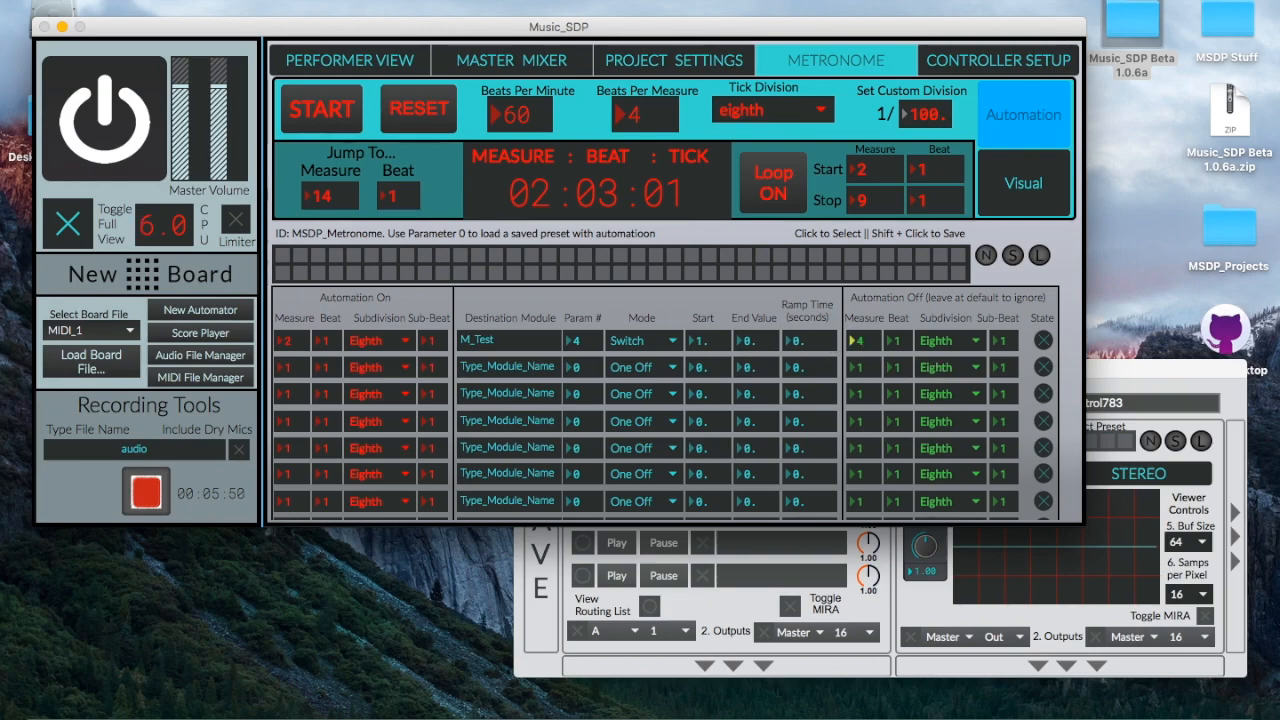
pyautogui.click(895, 341)
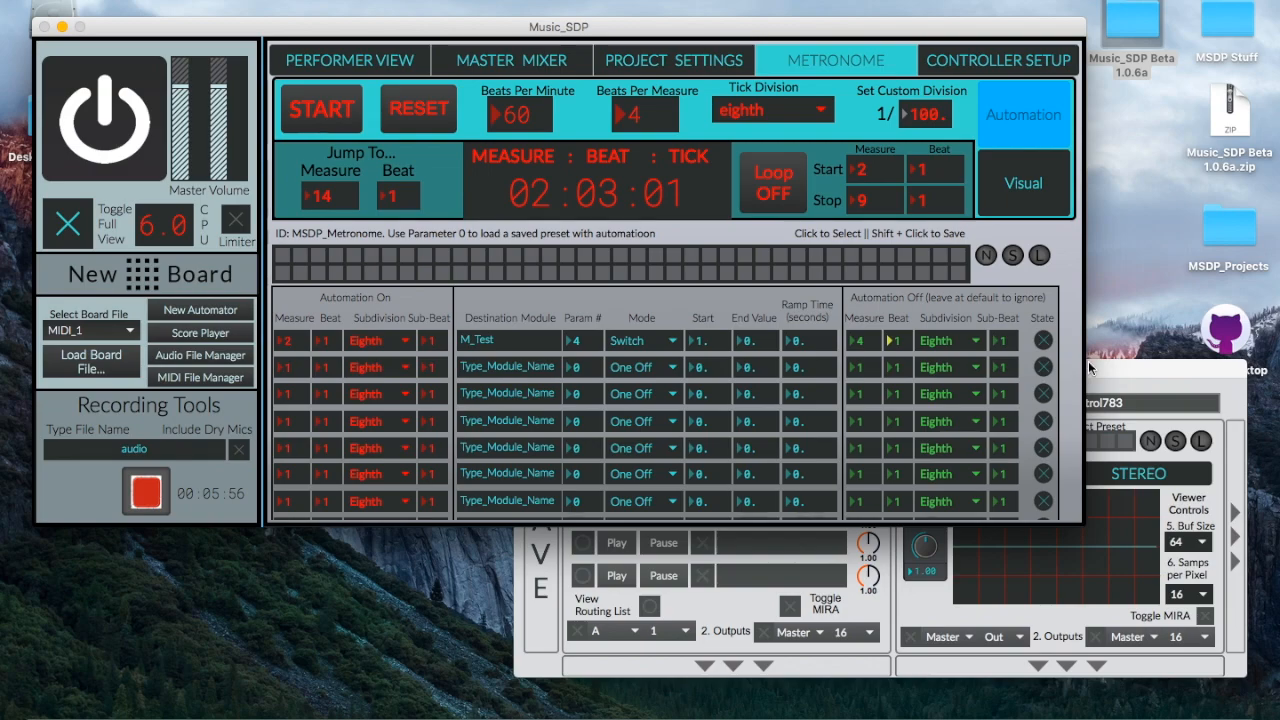
# - Move the Pedal_Board window lower and switch the first row's state on and off to test its effect on M_Test
pyautogui.moveTo(1092, 368); pyautogui.dragTo(1093, 412)
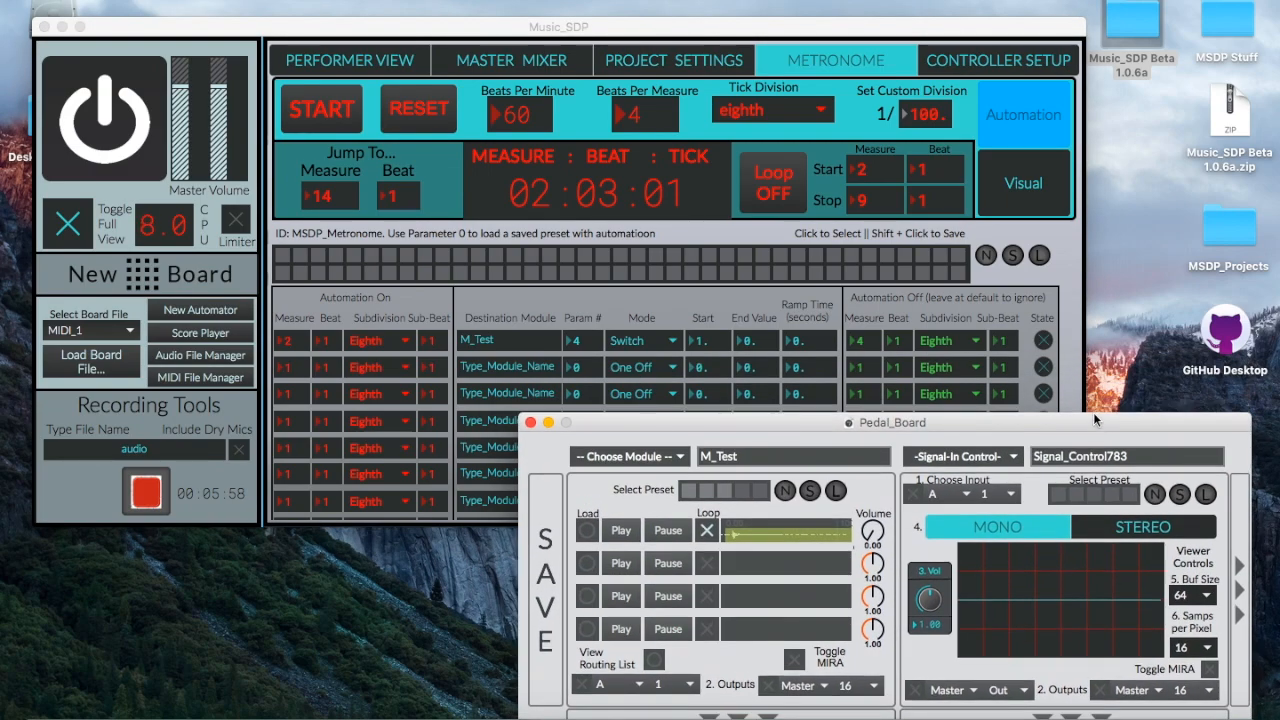
pyautogui.click(1043, 342)
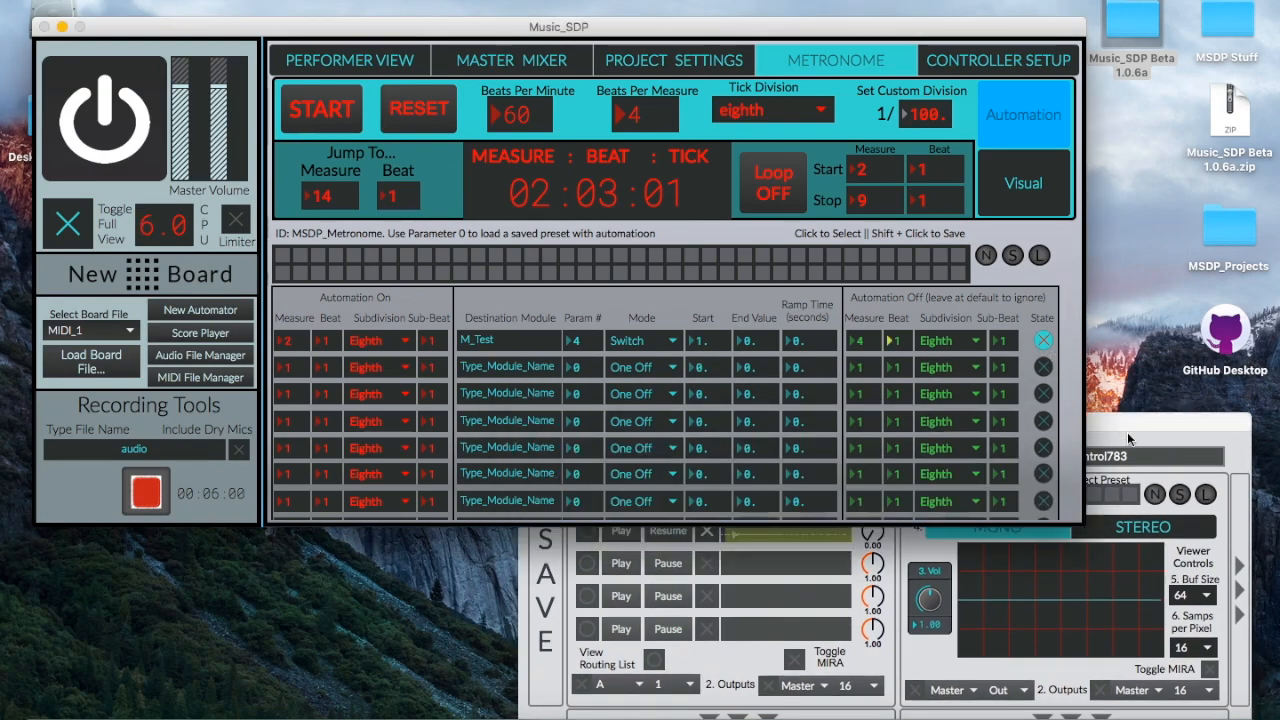
pyautogui.click(1127, 434)
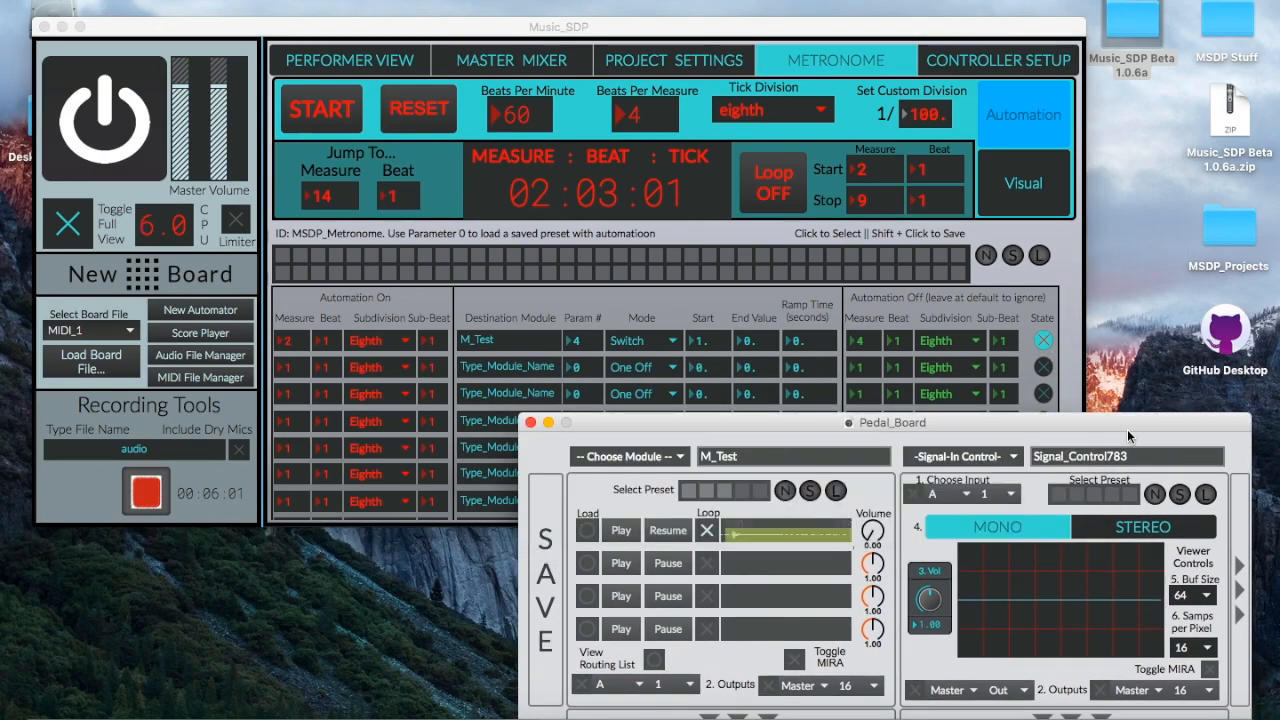
pyautogui.click(1043, 342)
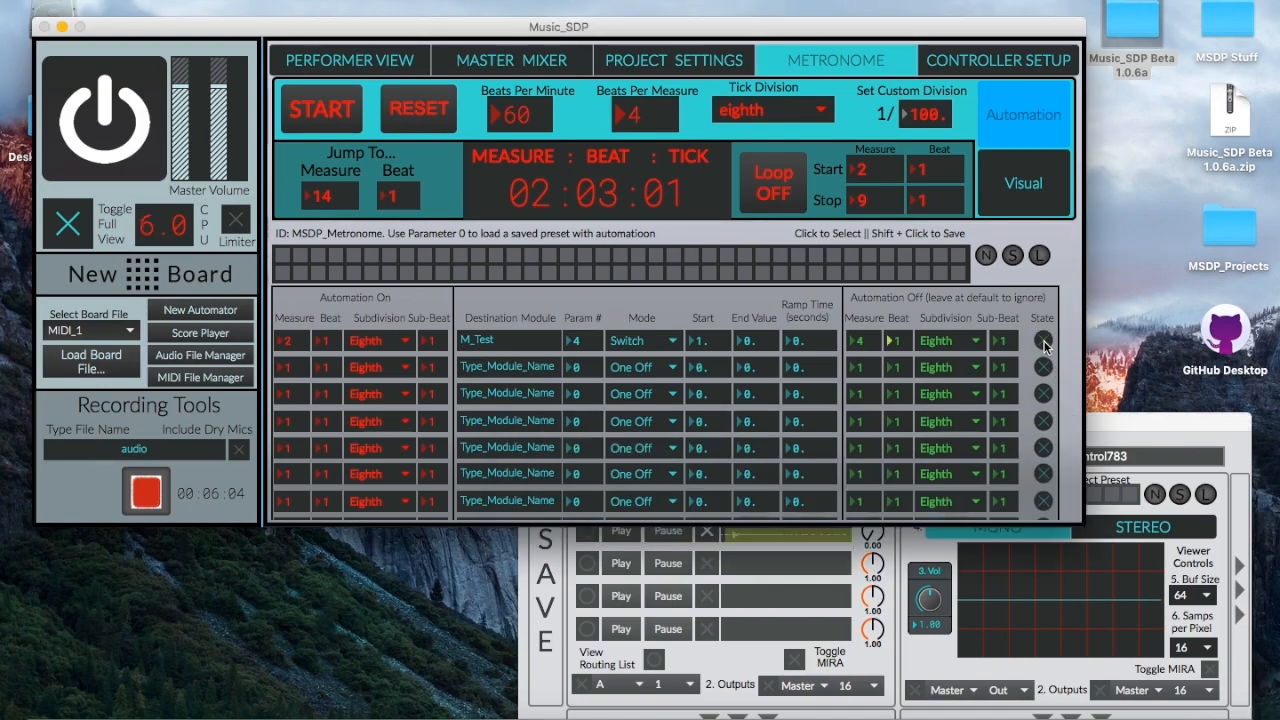
# - Change the first automation row's parameter number to 3 and toggle its state on and off
pyautogui.moveTo(578, 341); pyautogui.dragTo(578, 350)
pyautogui.click(1043, 341)
pyautogui.click(1043, 341)
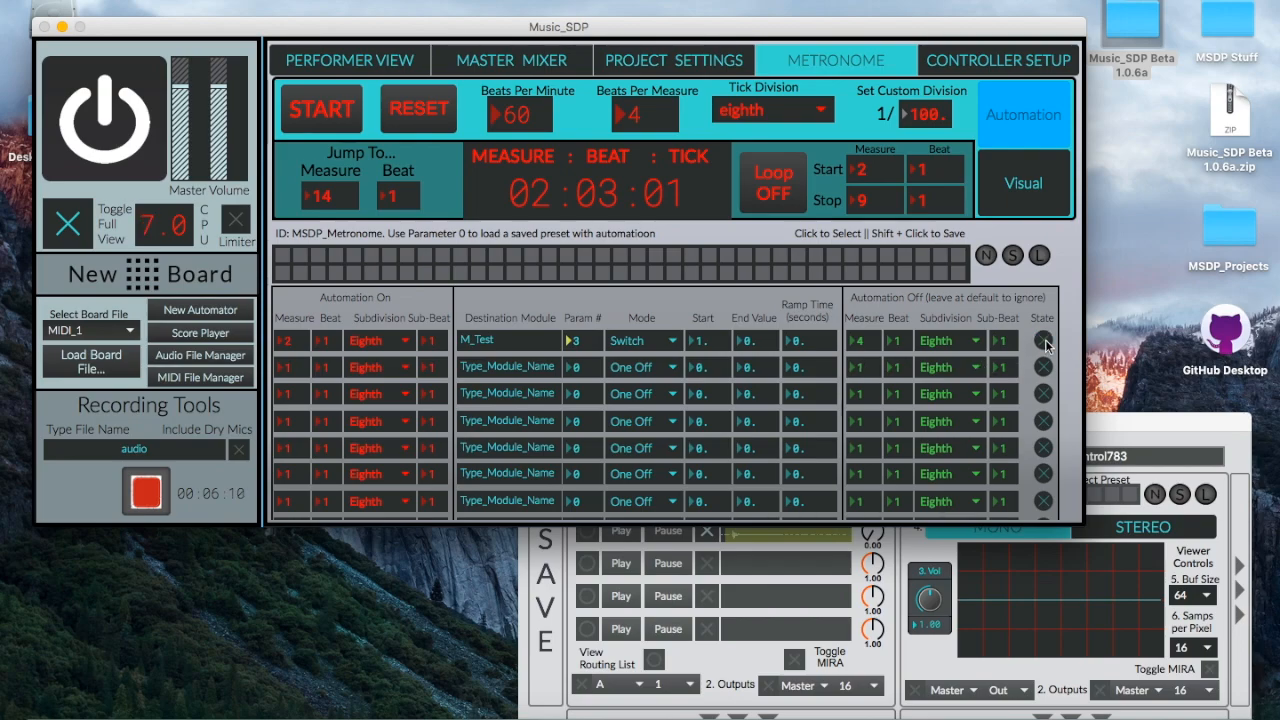
# - Move the Pedal_Board window below the metronome, and run and stop the metronome to test the automation
pyautogui.click(1101, 418)
pyautogui.moveTo(1101, 416); pyautogui.dragTo(1062, 546)
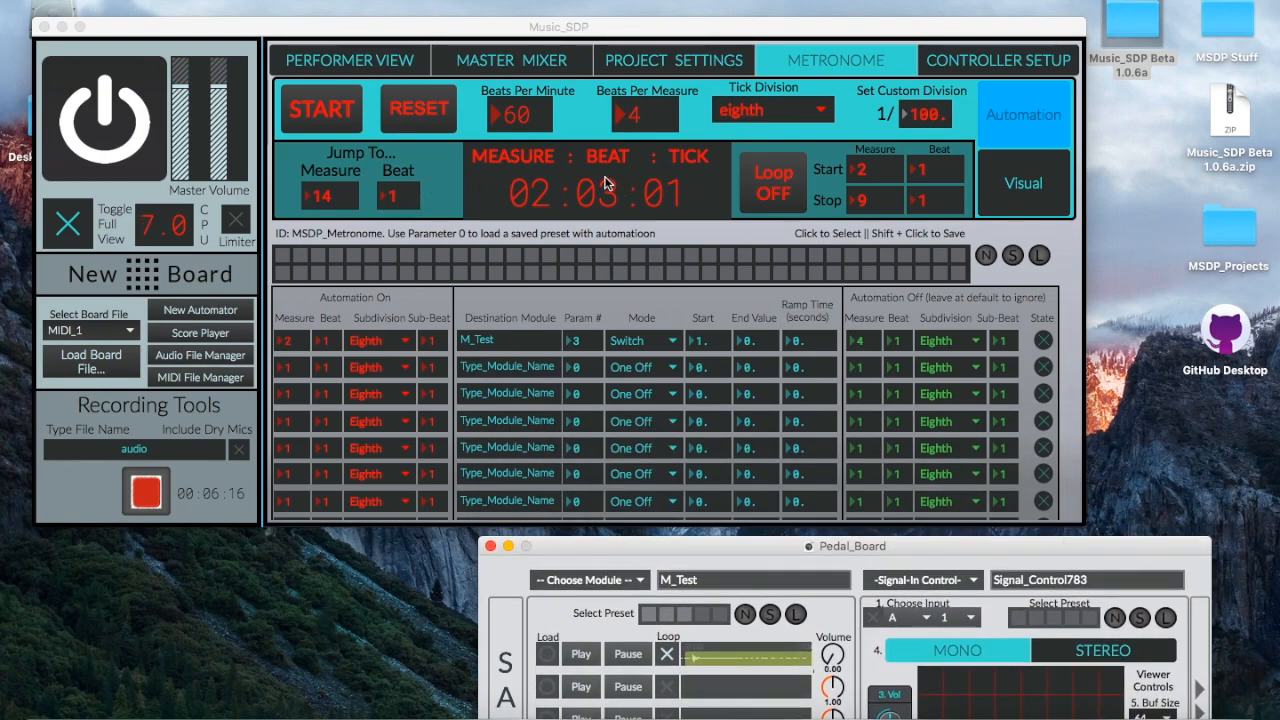
pyautogui.click(316, 104)
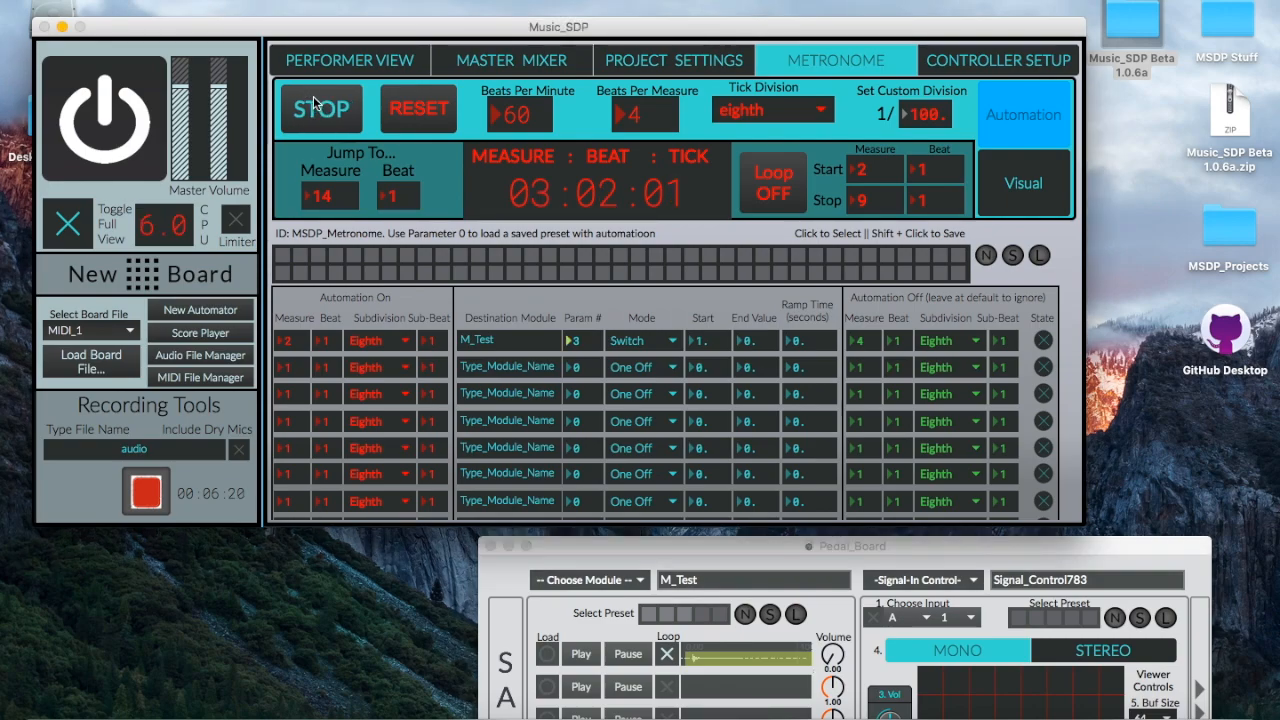
pyautogui.click(316, 104)
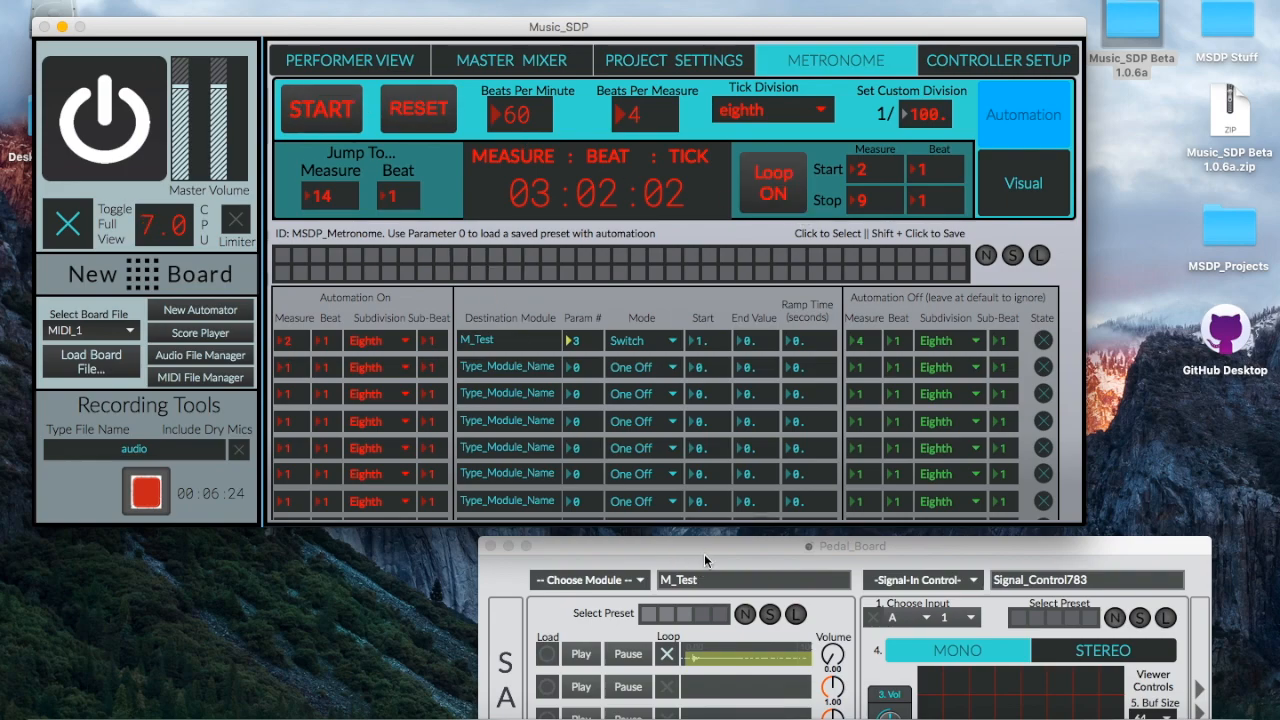
# - Copy M_Test as the destination module of the second and third automation rows, and set the first row to turn on at measure 1
pyautogui.moveTo(710, 545); pyautogui.dragTo(758, 214)
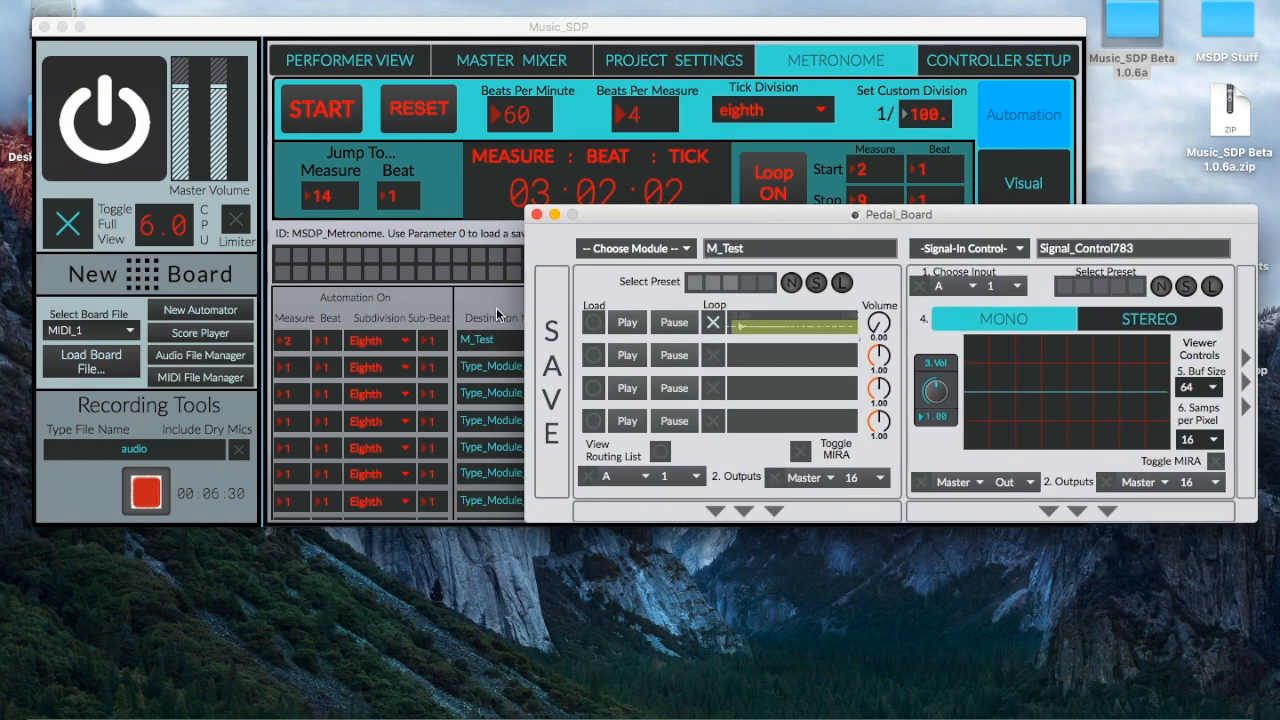
pyautogui.click(497, 314)
pyautogui.hotkey('ctrl', 'a')
pyautogui.hotkey('ctrl', 'c')
pyautogui.doubleClick(508, 368)
pyautogui.hotkey('ctrl', 'a')
pyautogui.hotkey('ctrl', 'v')
pyautogui.doubleClick(508, 390)
pyautogui.hotkey('ctrl', 'a')
pyautogui.hotkey('ctrl', 'v')
pyautogui.moveTo(290, 340); pyautogui.dragTo(290, 350)
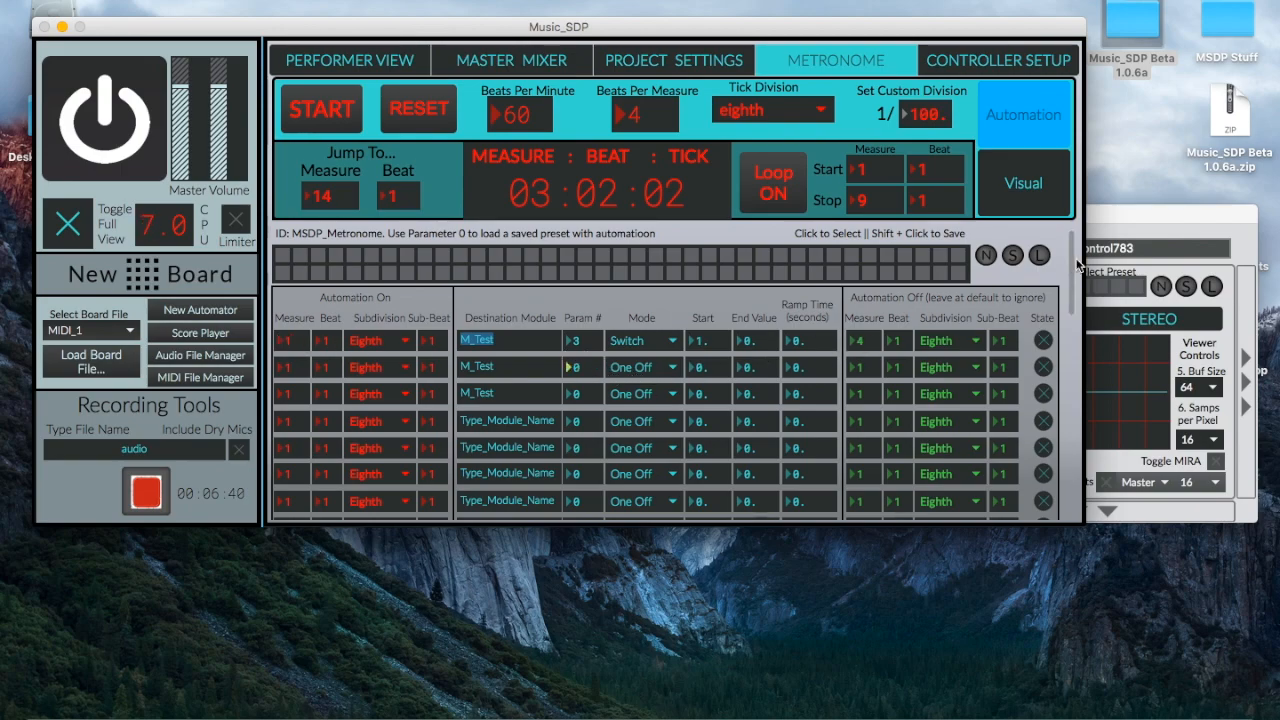
# - Check M_Test's routing list on the Pedal_Board, and set the parameter number to 8 for the second and third automation rows
pyautogui.click(1112, 226)
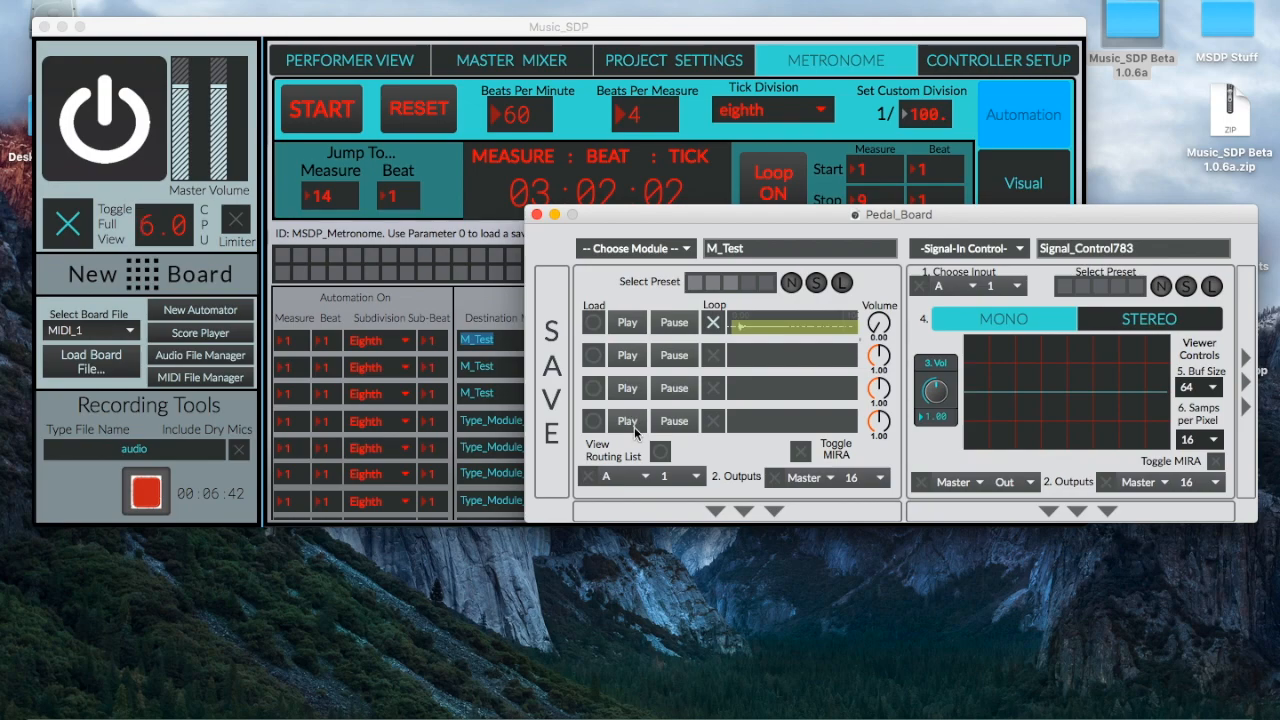
pyautogui.click(660, 454)
pyautogui.click(470, 310)
pyautogui.click(587, 368)
pyautogui.write('8')
pyautogui.press('Return')
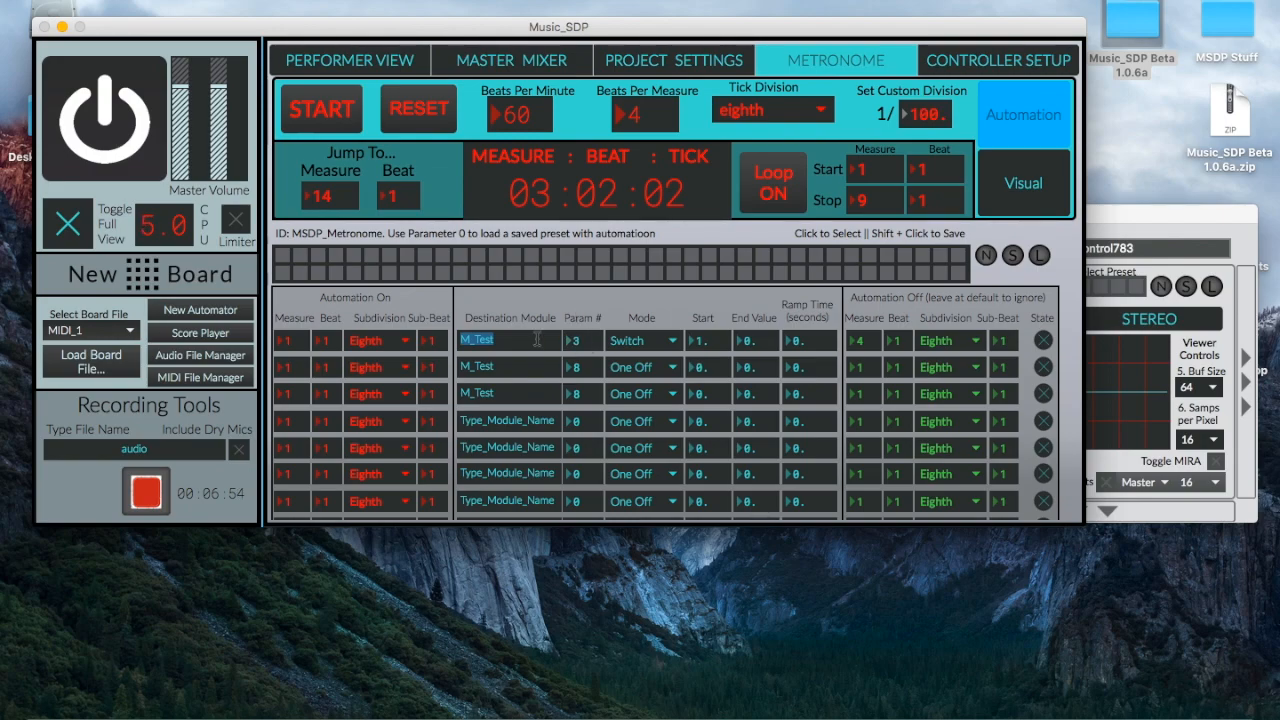
pyautogui.click(537, 340)
pyautogui.click(638, 393)
pyautogui.click(638, 391)
pyautogui.click(640, 393)
pyautogui.click(640, 391)
pyautogui.click(705, 368)
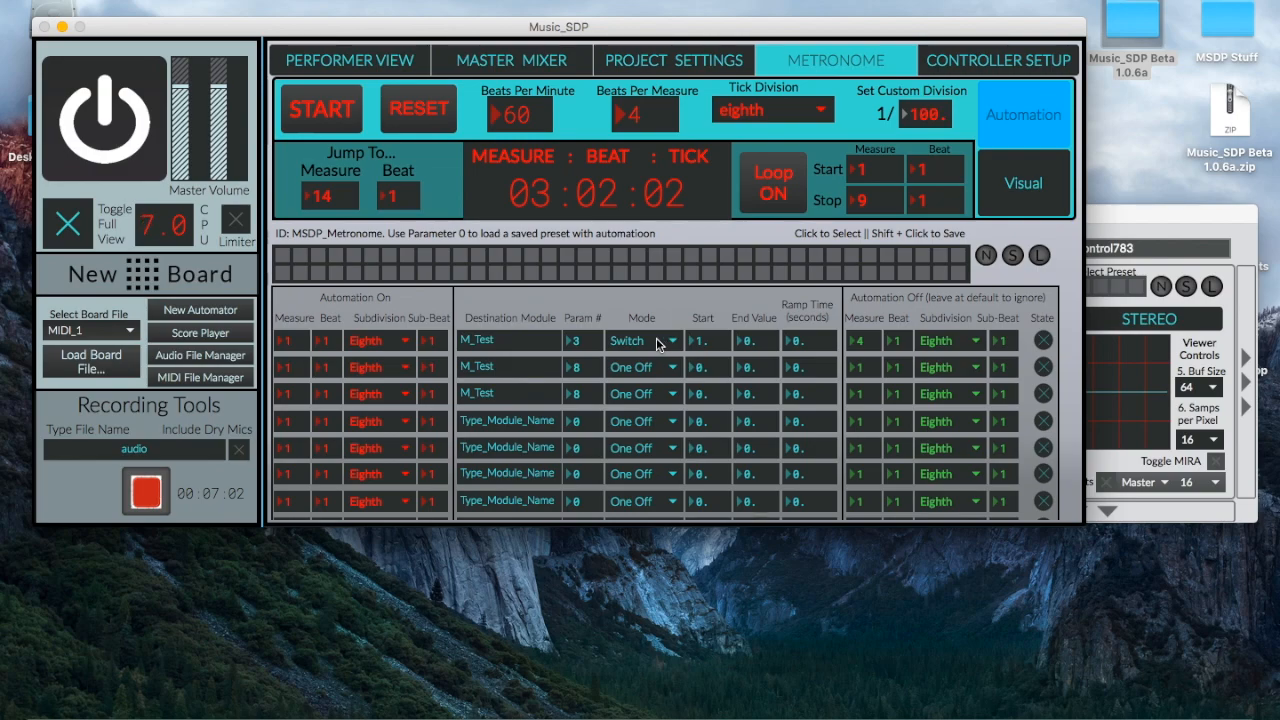
# - Choose Switch again as the first automation row's mode and enter 1 as its start value
pyautogui.click(657, 344)
pyautogui.click(660, 428)
pyautogui.write('1')
pyautogui.press('Return')
# - Give the second and third rows One Off ramps of 2 seconds, starting the third at measure 2 and ending the second at value 1
pyautogui.click(643, 374)
pyautogui.click(645, 391)
pyautogui.click(645, 403)
pyautogui.click(630, 408)
pyautogui.write('2')
pyautogui.click(706, 399)
pyautogui.click(806, 394)
pyautogui.write('2')
# - Set the first automation row to turn off at measure 2, beat 3, and move the Pedal_Board window below the configured rows
pyautogui.click(855, 341)
pyautogui.write('4')
pyautogui.moveTo(882, 350)
pyautogui.mouseDown()
pyautogui.moveTo(882, 362)
pyautogui.moveTo(897, 338)
pyautogui.mouseUp()
pyautogui.click(1126, 208)
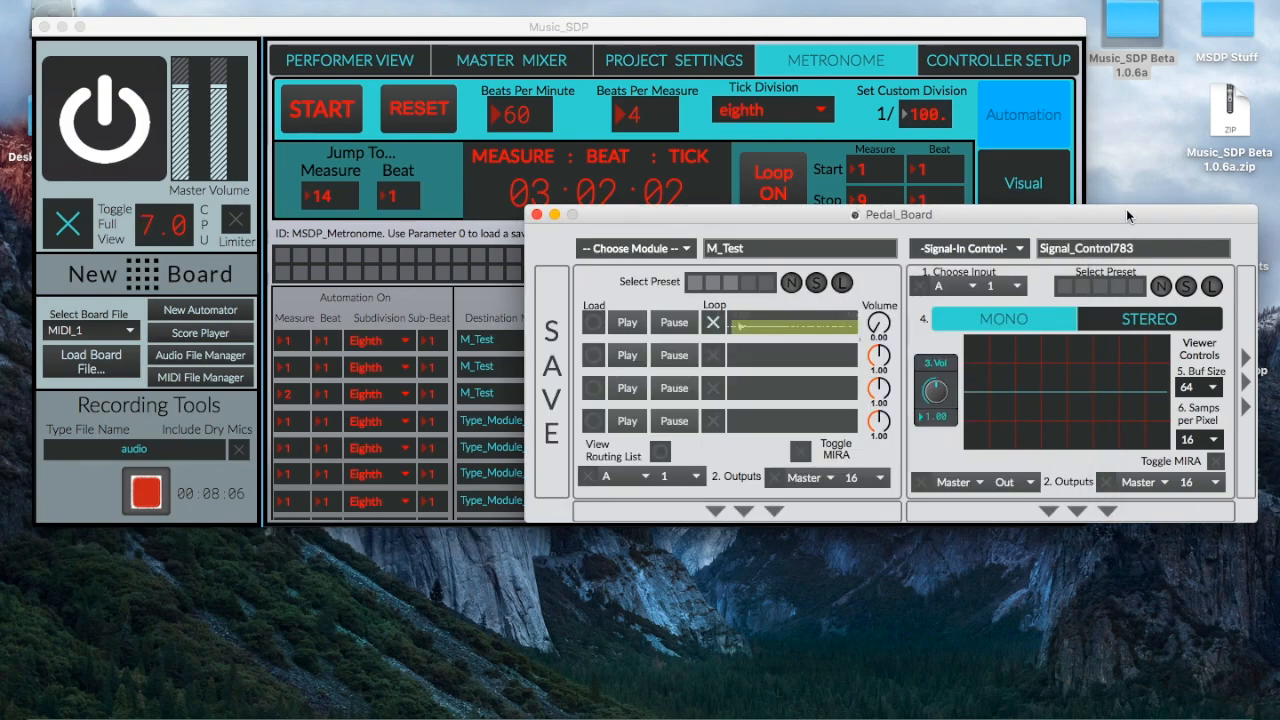
pyautogui.moveTo(1126, 208); pyautogui.dragTo(1092, 404)
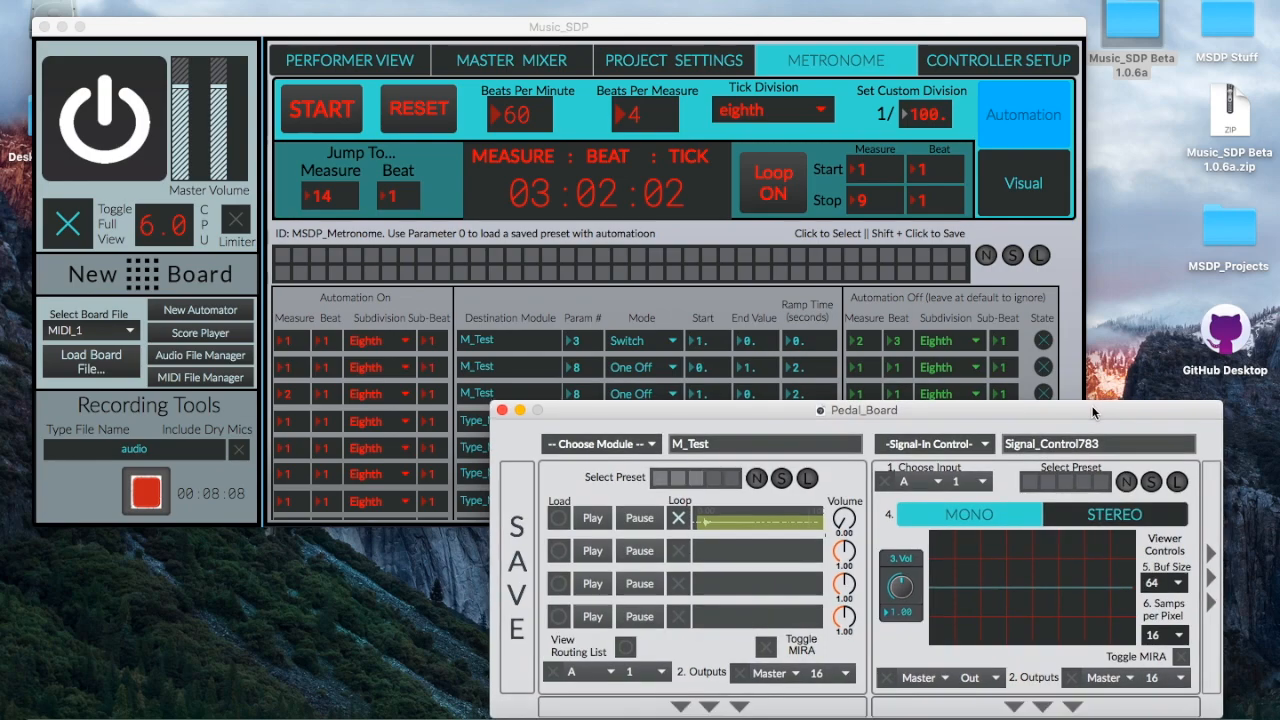
# - Turn the metronome's loop off and bring the Pedal_Board window back to the front
pyautogui.click(318, 118)
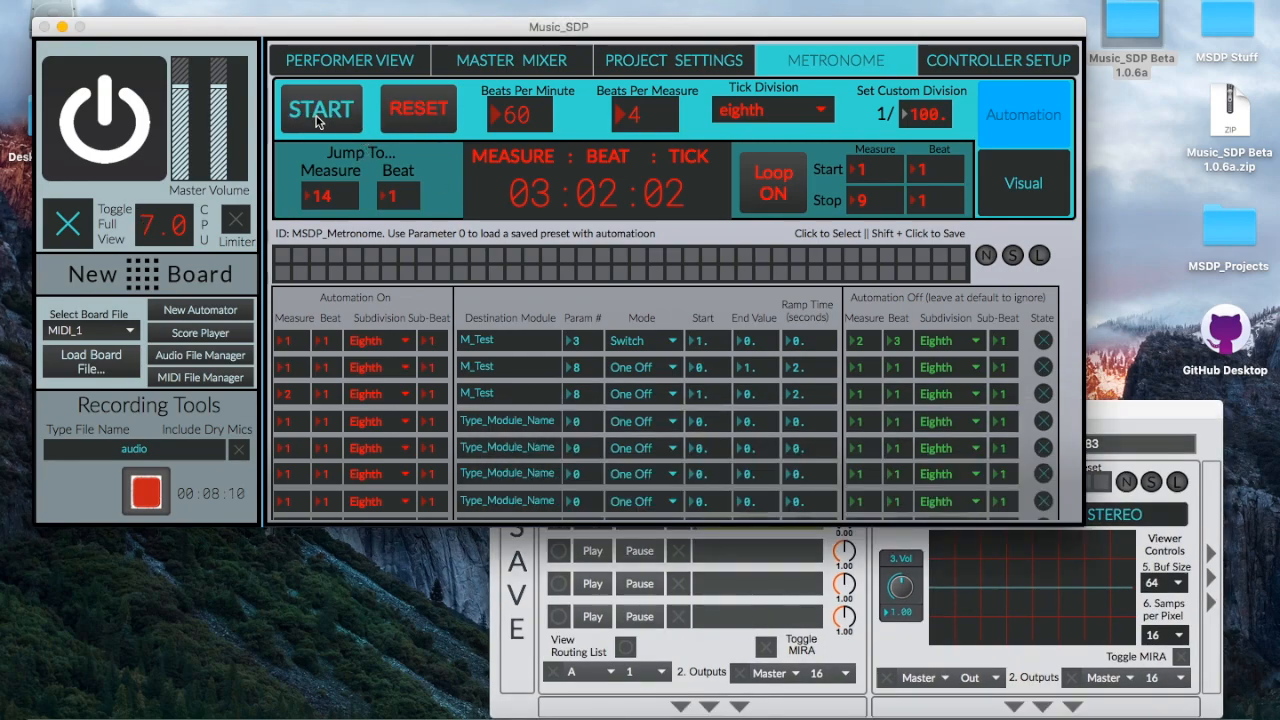
pyautogui.click(318, 112)
pyautogui.click(343, 116)
pyautogui.click(342, 116)
pyautogui.click(1147, 405)
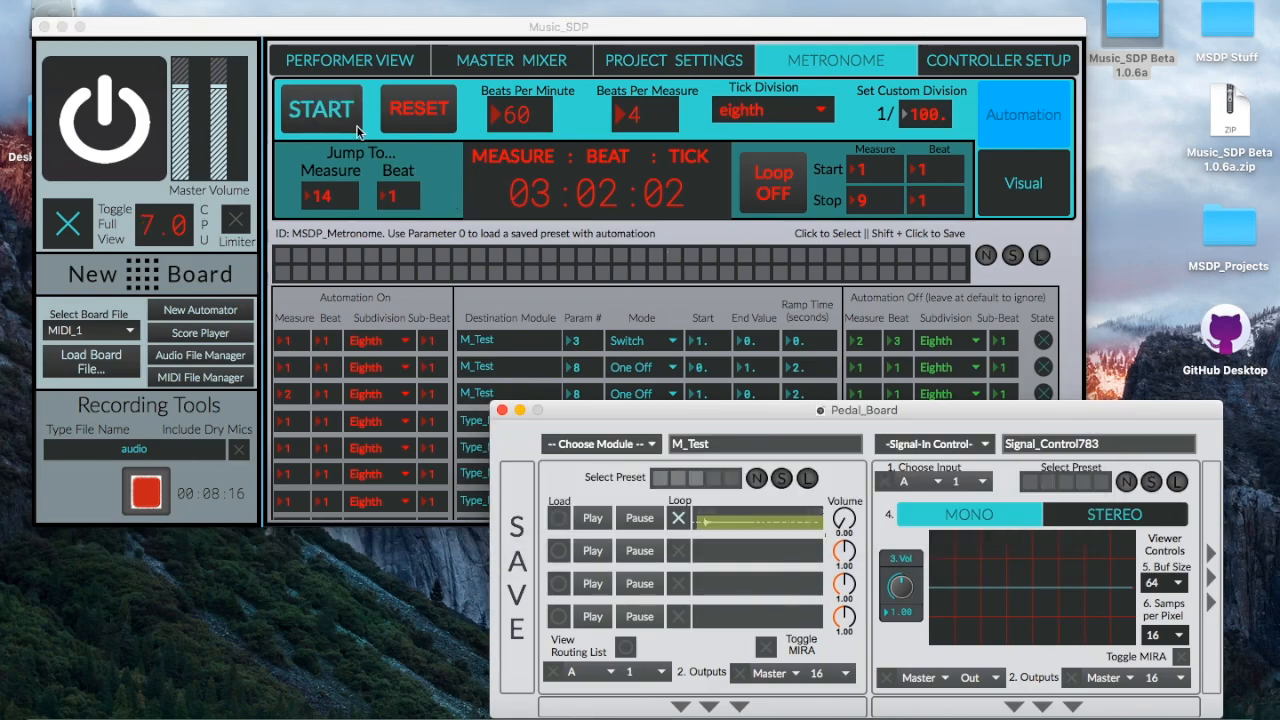
# - Start the metronome and move the Pedal_Board window up over the automation list
pyautogui.click(322, 109)
pyautogui.click(1125, 406)
pyautogui.moveTo(1125, 406); pyautogui.dragTo(1133, 232)
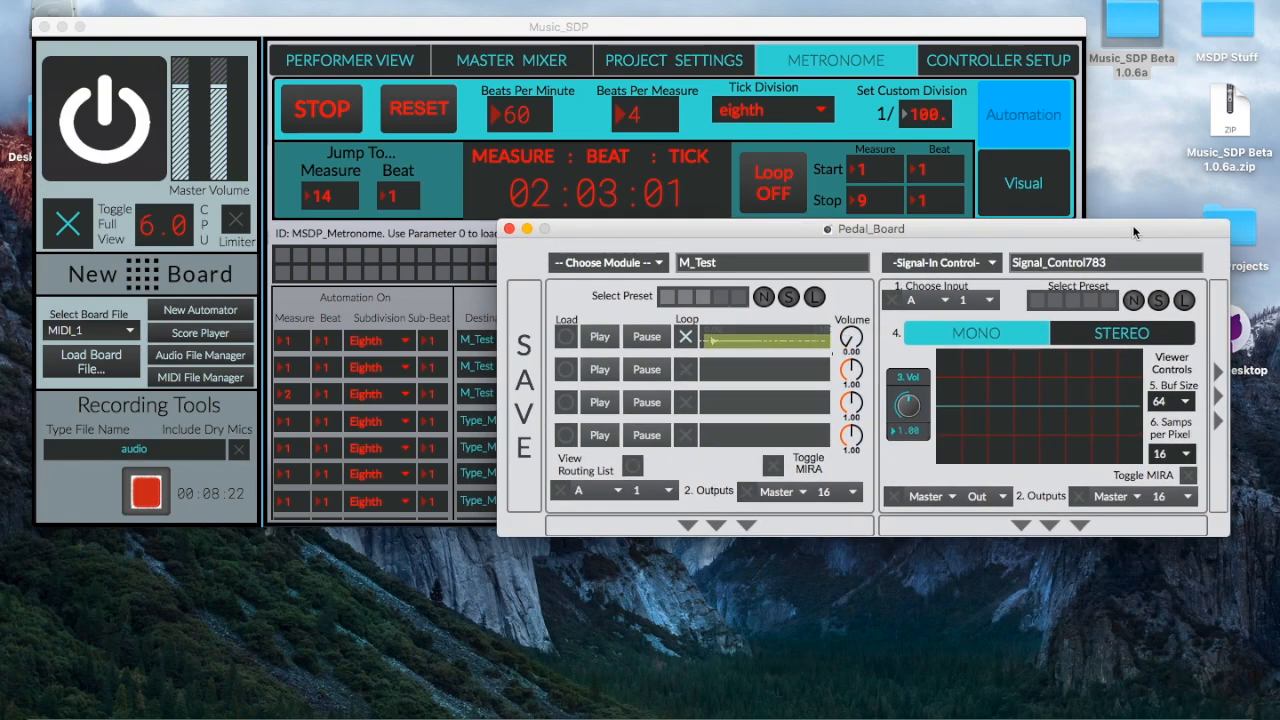
# - Reset the running metronome and watch the automation drive M_Test's playback and volume on the Pedal_Board
pyautogui.click(352, 110)
pyautogui.click(352, 110)
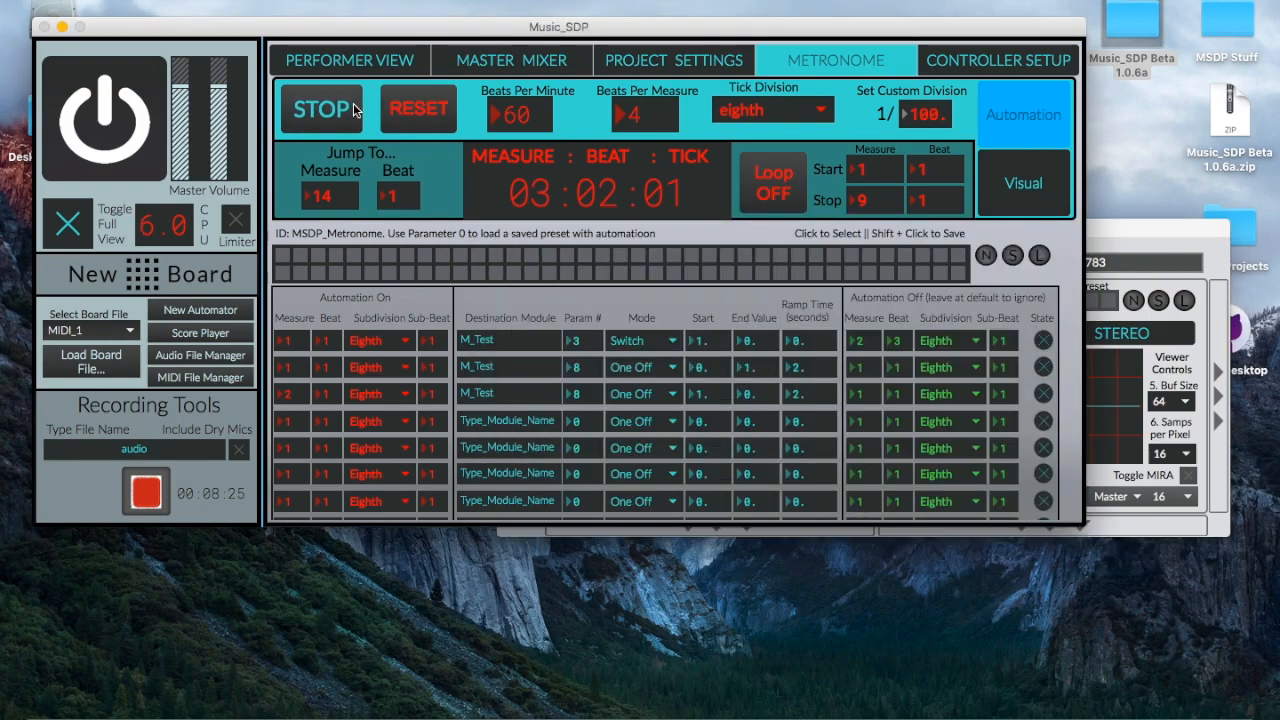
pyautogui.click(1168, 229)
pyautogui.click(424, 120)
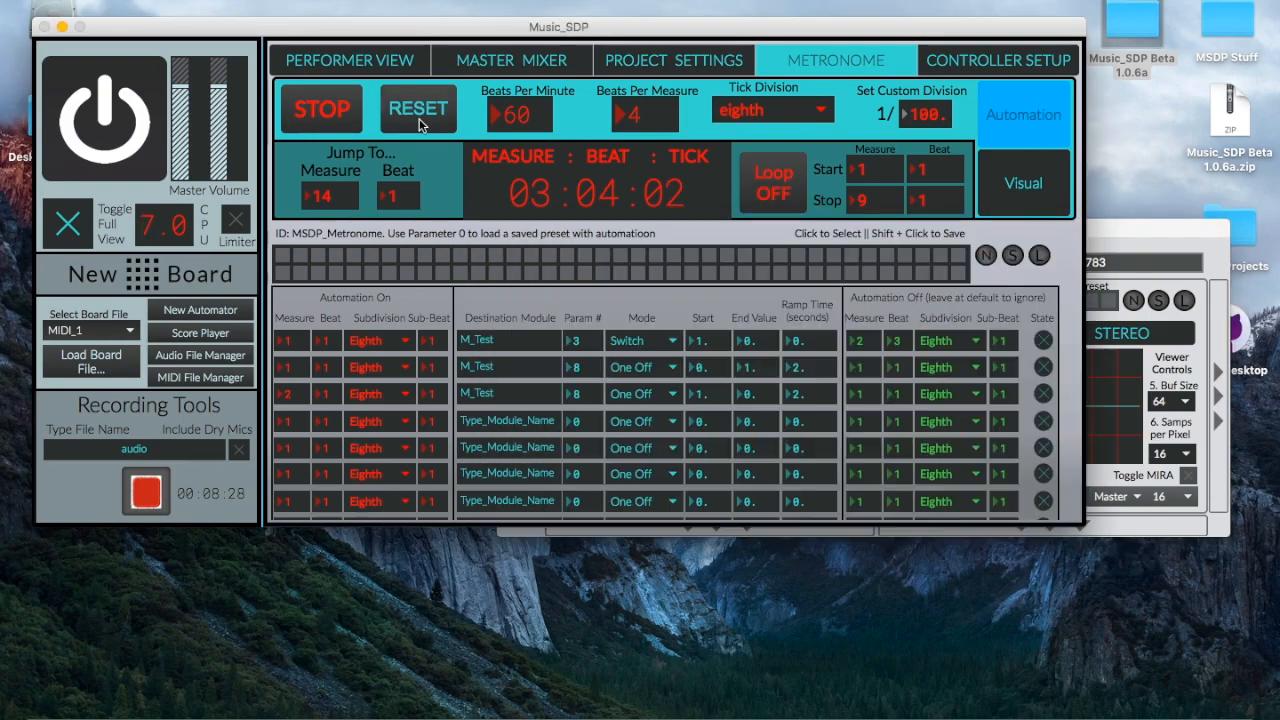
pyautogui.click(1105, 226)
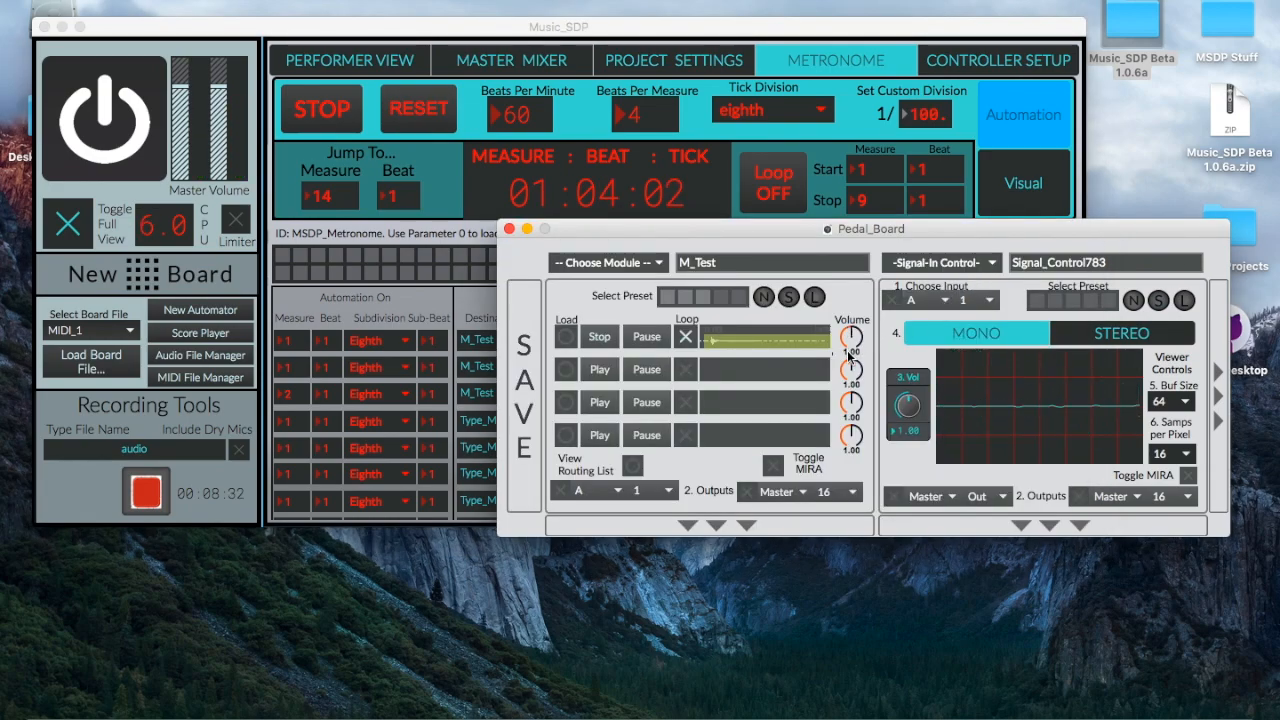
pyautogui.moveTo(856, 350); pyautogui.dragTo(846, 388)
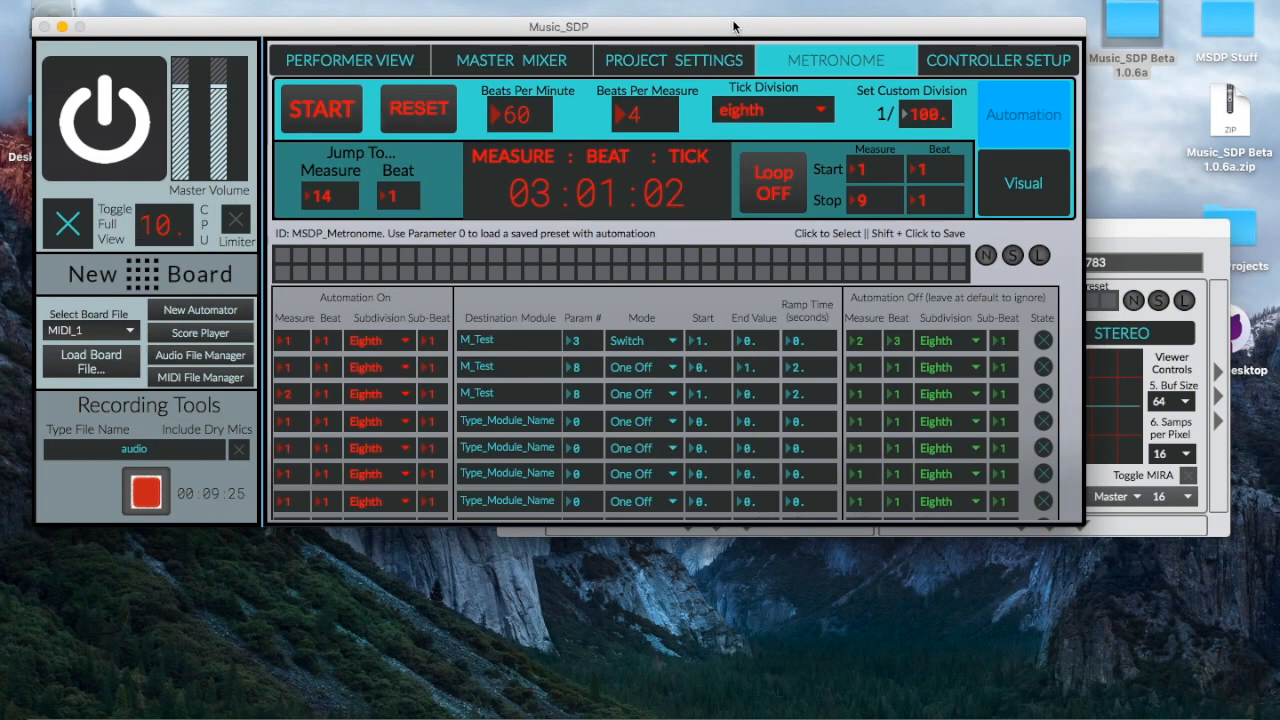
# - Set the first automation row's destination module to MSDP_Metronome and its parameter number to 0
pyautogui.scroll(-10, 548, 427)
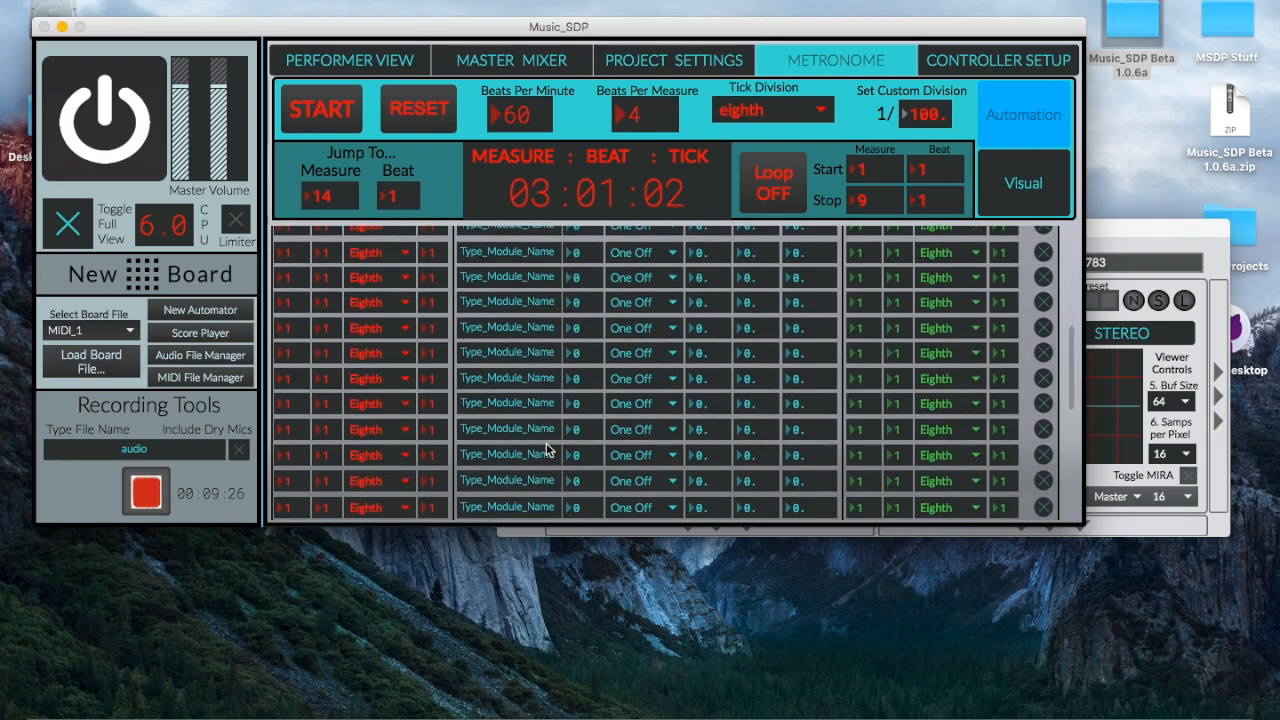
pyautogui.scroll(10, 548, 447)
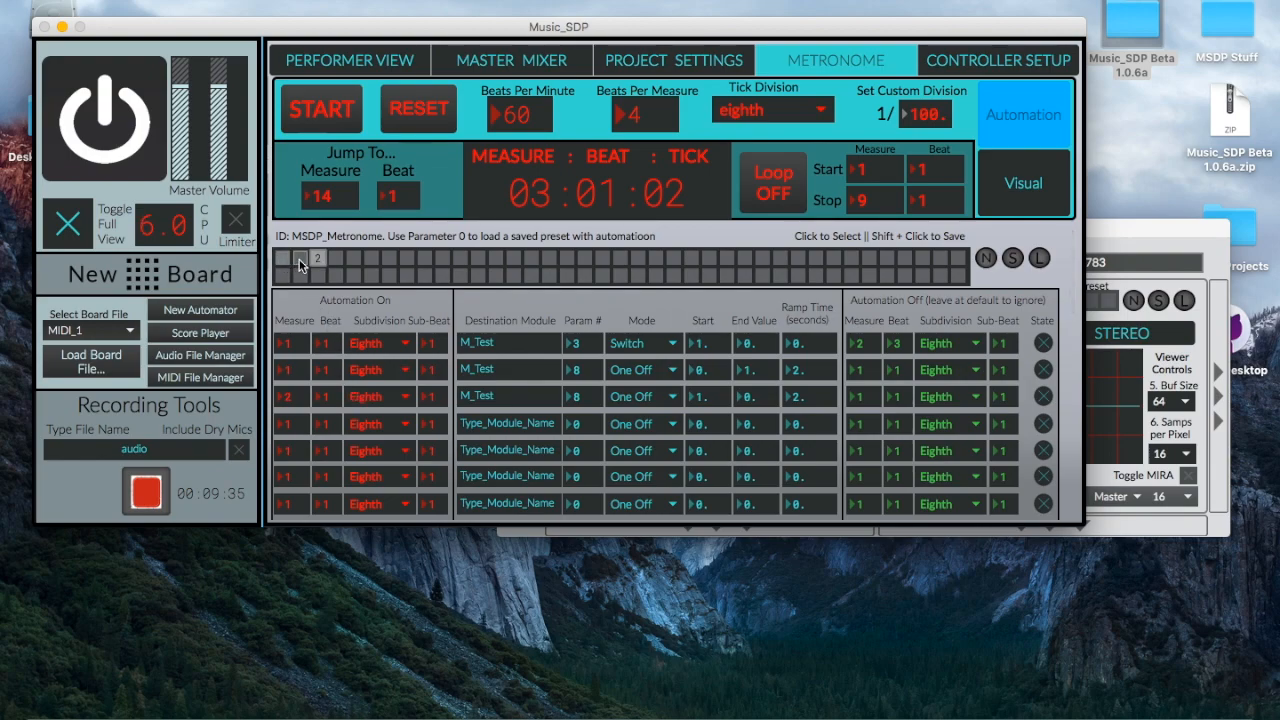
pyautogui.doubleClick(495, 341)
pyautogui.write('MSDP_Metronome')
pyautogui.keyDown('shift'); pyautogui.click(338, 258); pyautogui.keyUp('shift')
pyautogui.moveTo(586, 343); pyautogui.dragTo(586, 356)
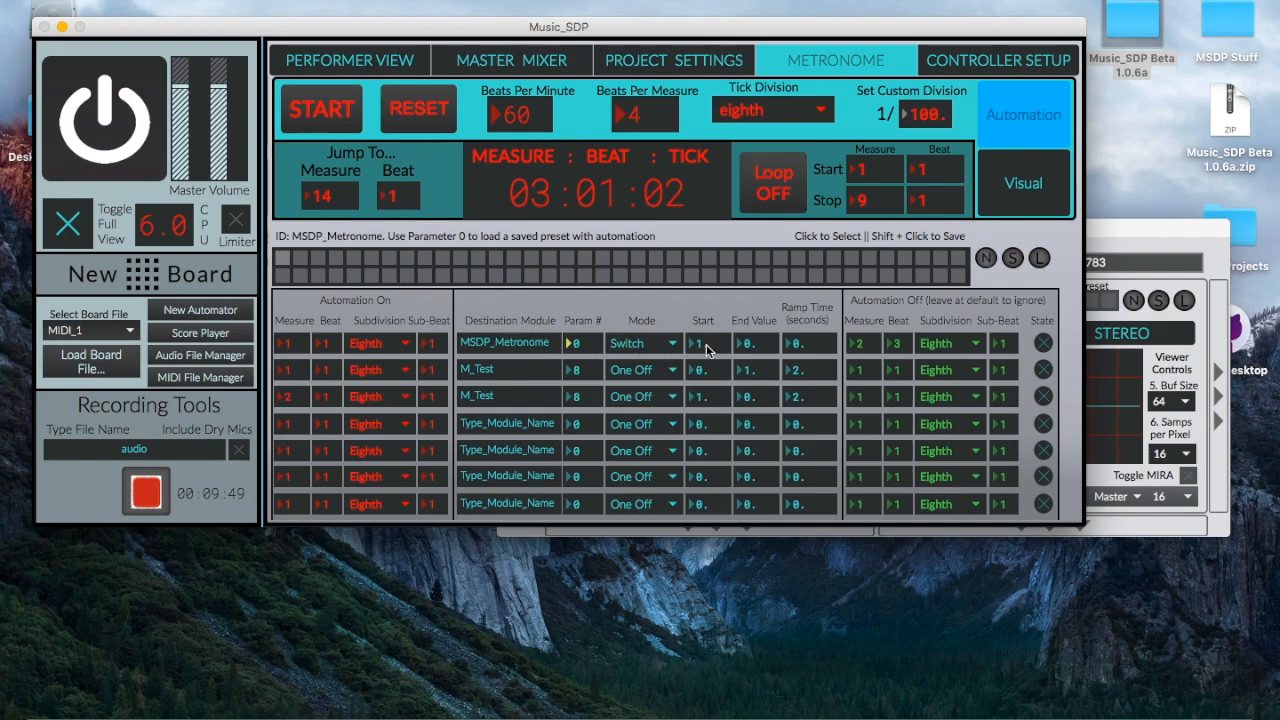
# - Enter start value 1 and end value 2 in the first automation row, and save automation presets in the first two preset slots
pyautogui.write('1')
pyautogui.click(760, 345)
pyautogui.write('22')
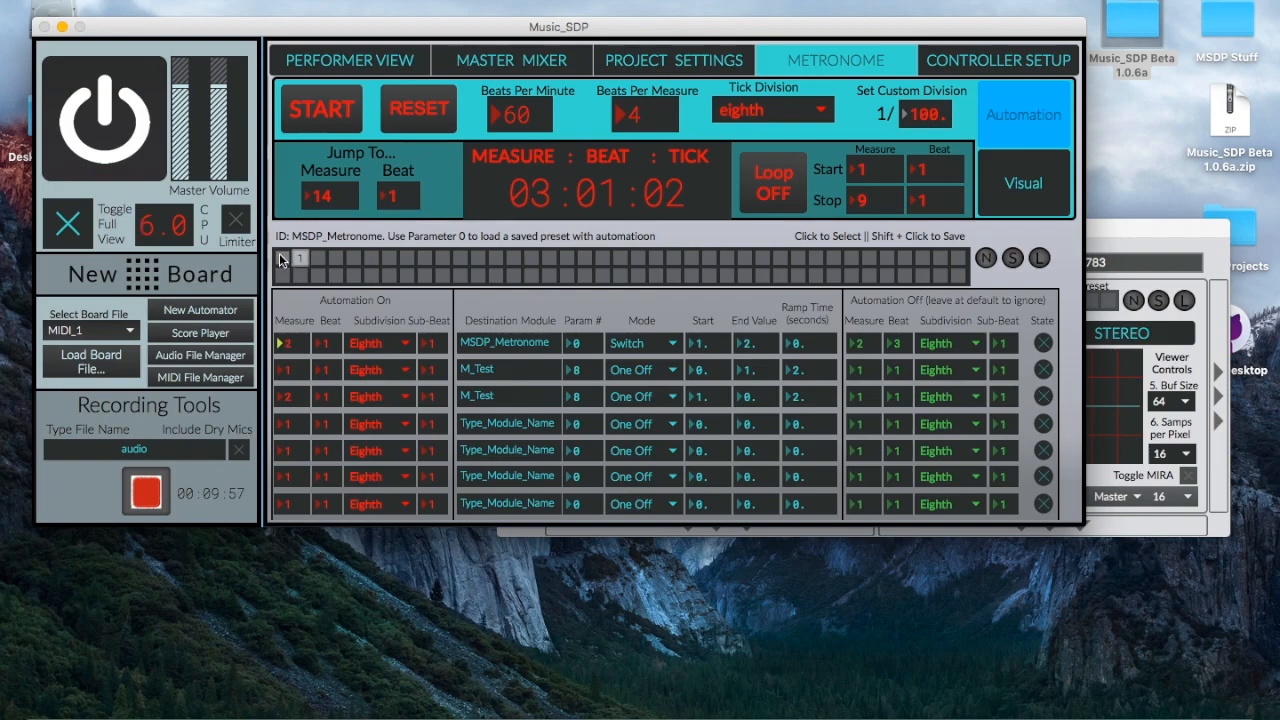
pyautogui.keyDown('shift'); pyautogui.click(296, 260); pyautogui.keyUp('shift')
pyautogui.click(296, 260)
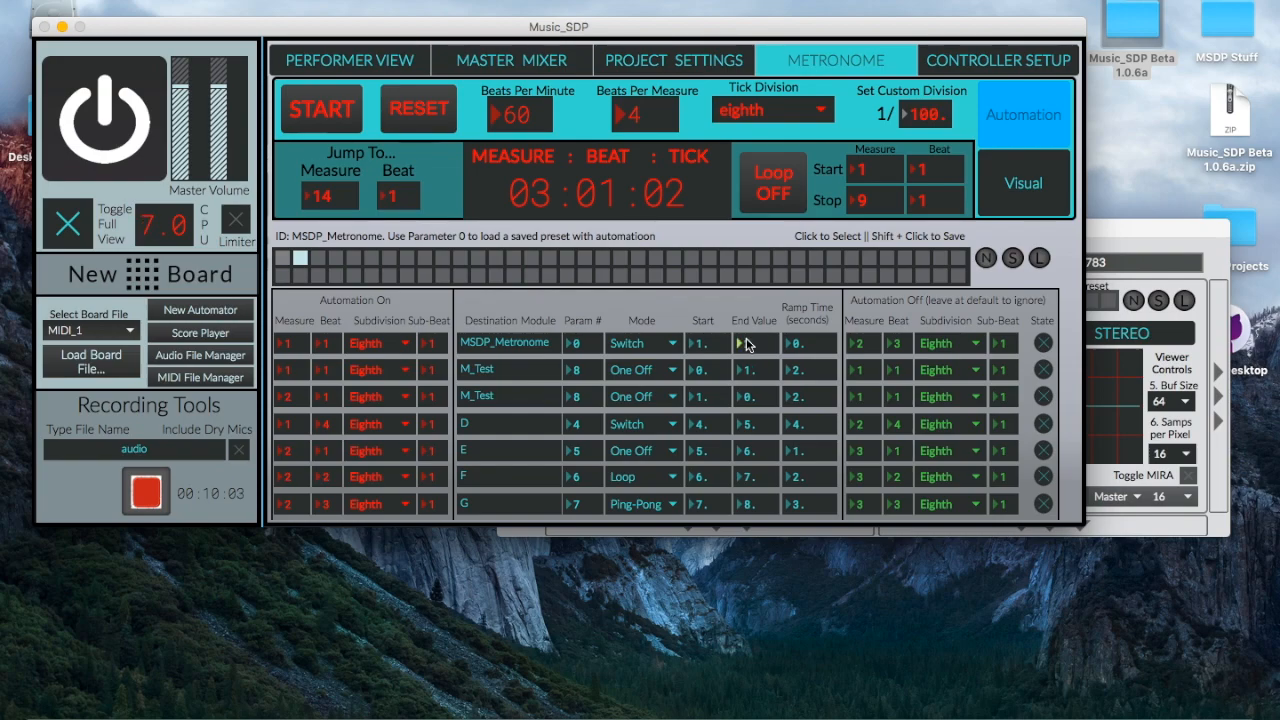
pyautogui.click(282, 258)
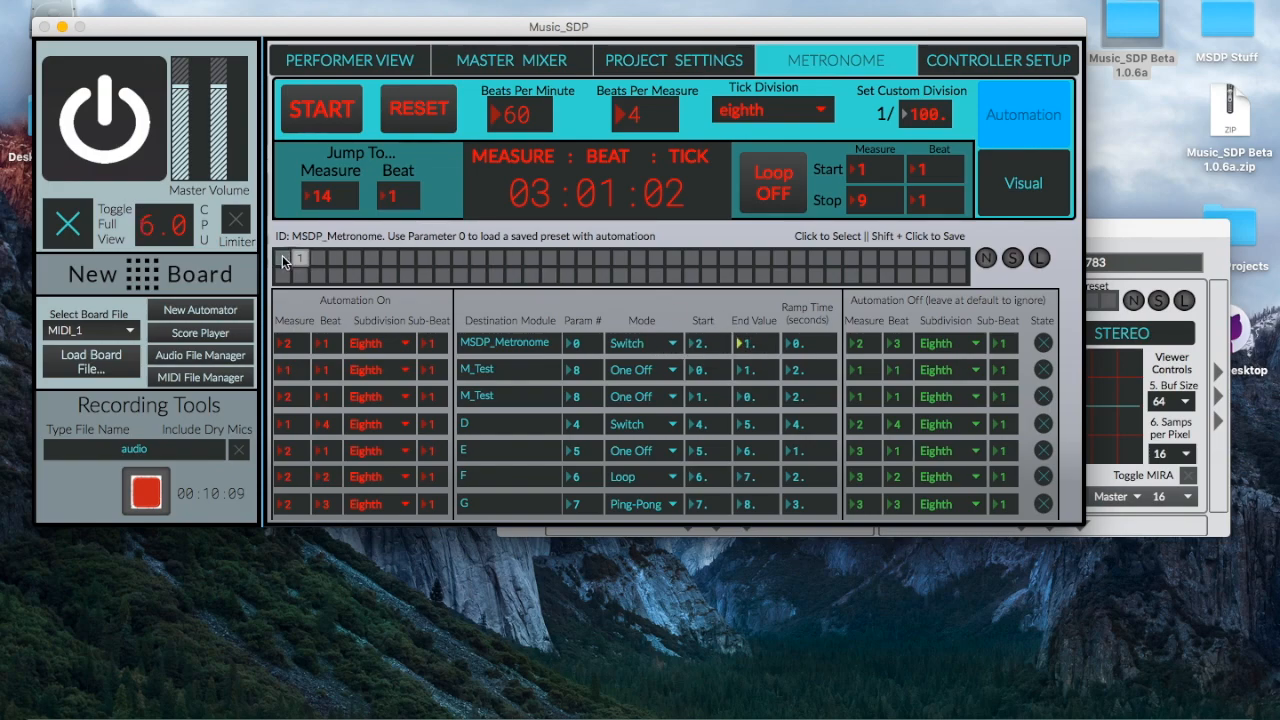
# - Start the metronome, reset it to run the automation with the first preset loaded, and stop it
pyautogui.click(326, 116)
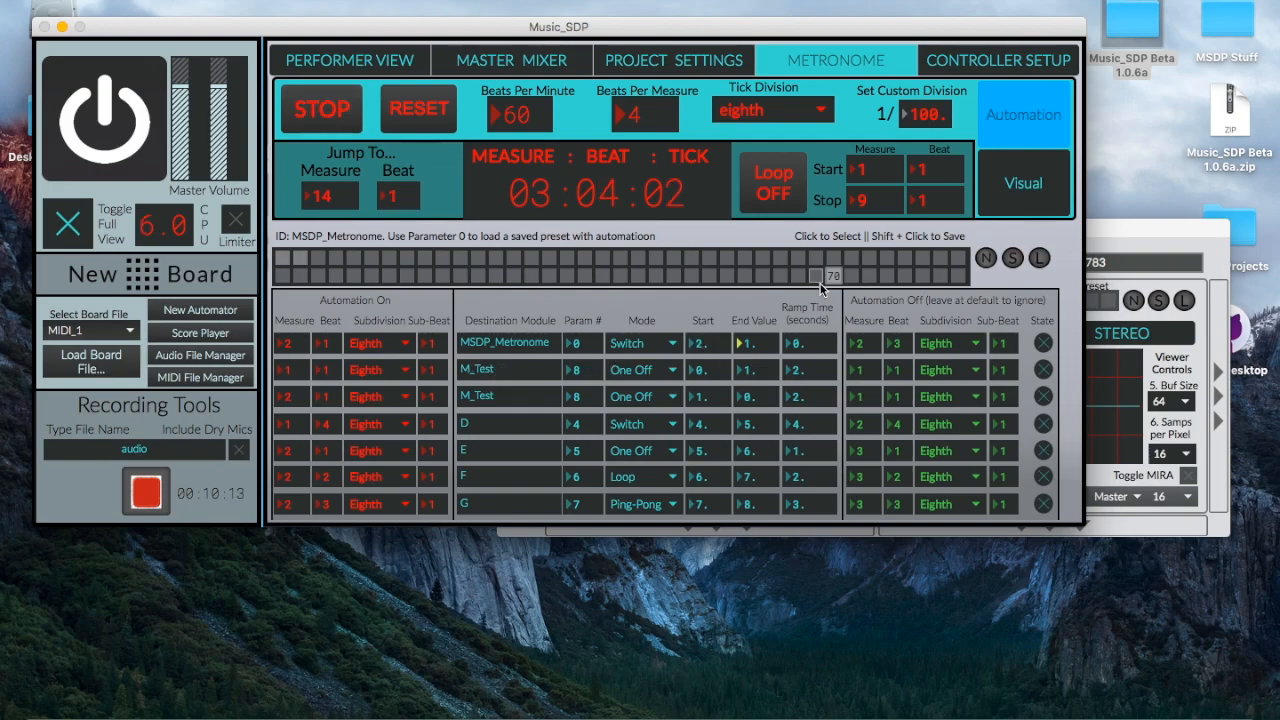
pyautogui.click(437, 120)
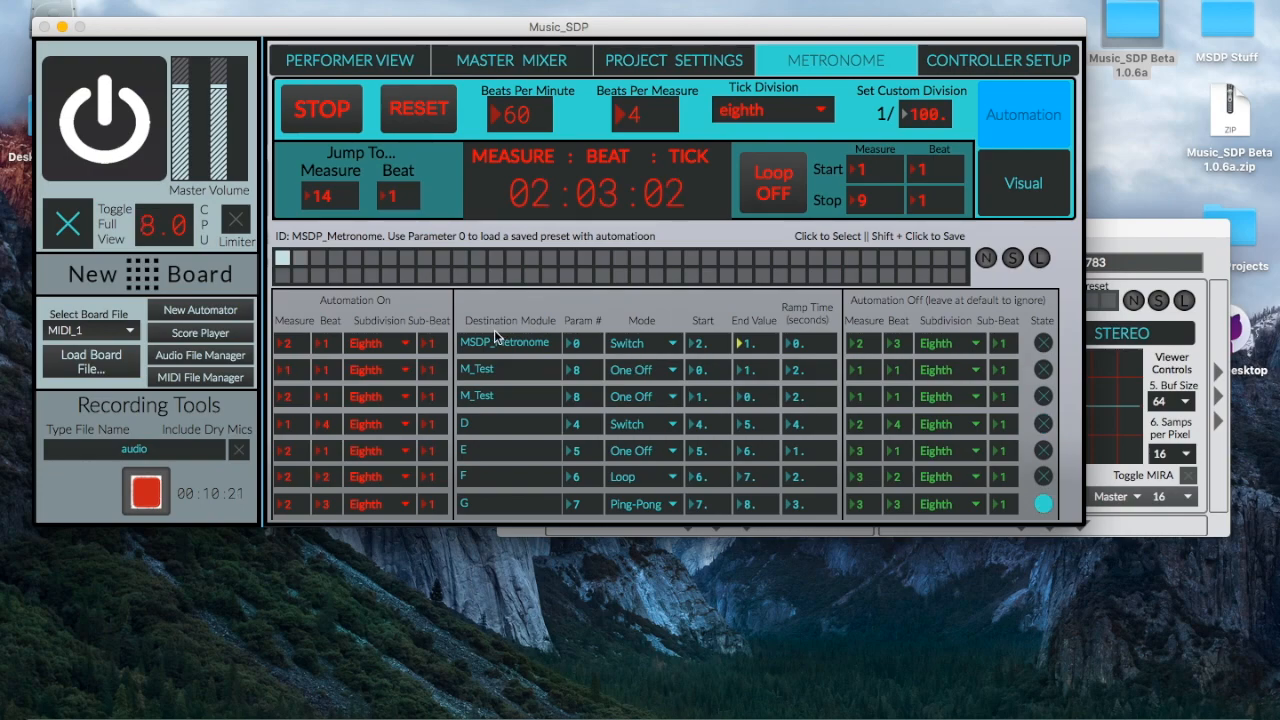
pyautogui.click(341, 115)
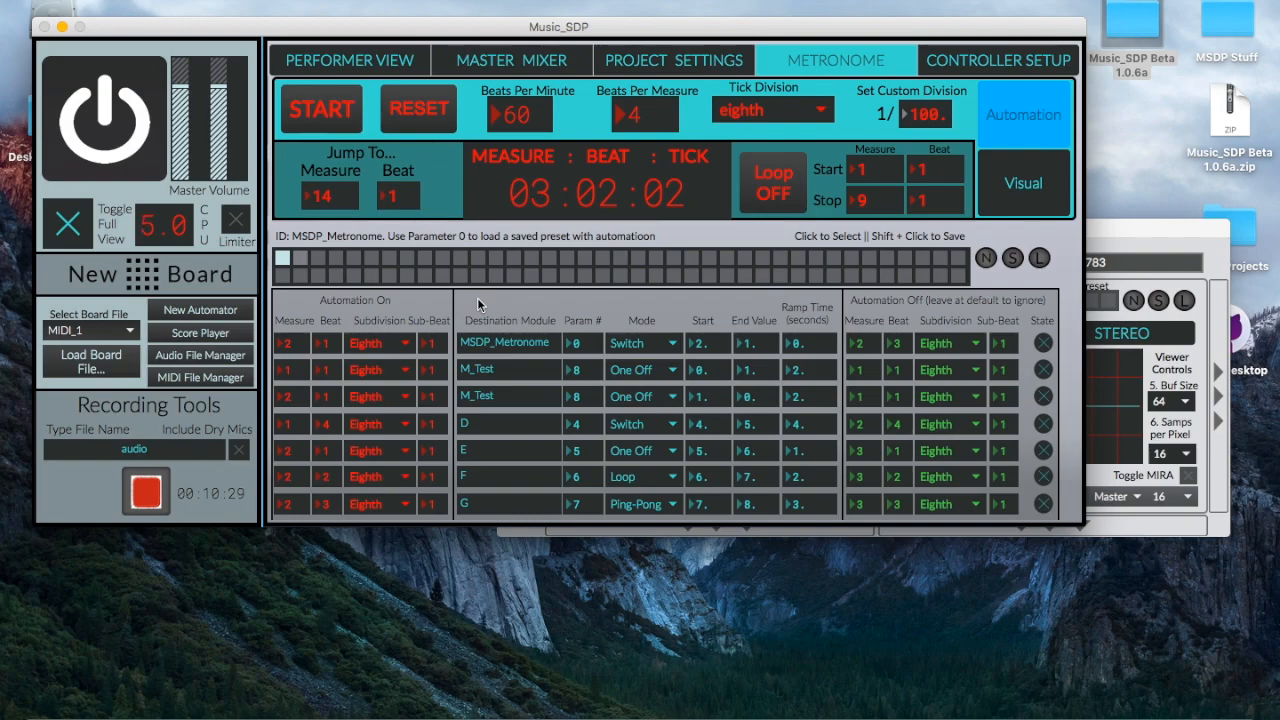
# - Run the metronome again from the beginning and switch between the first and second automation presets
pyautogui.click(330, 110)
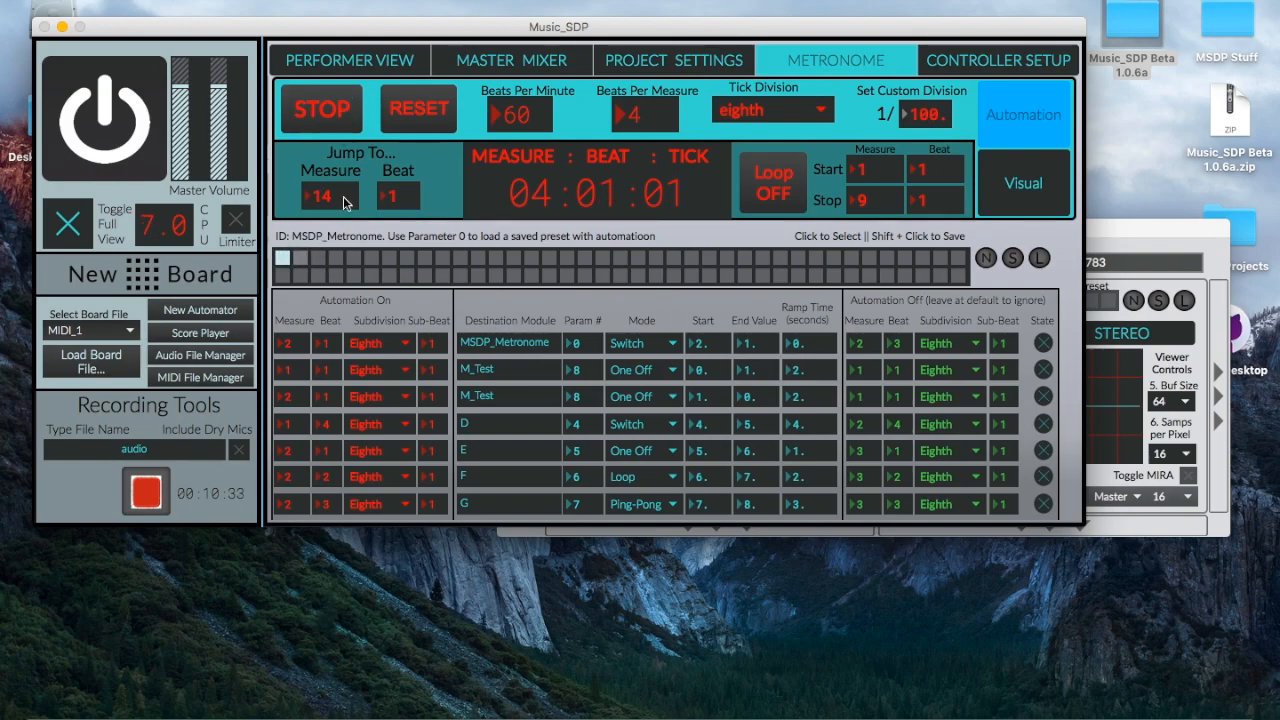
pyautogui.click(400, 130)
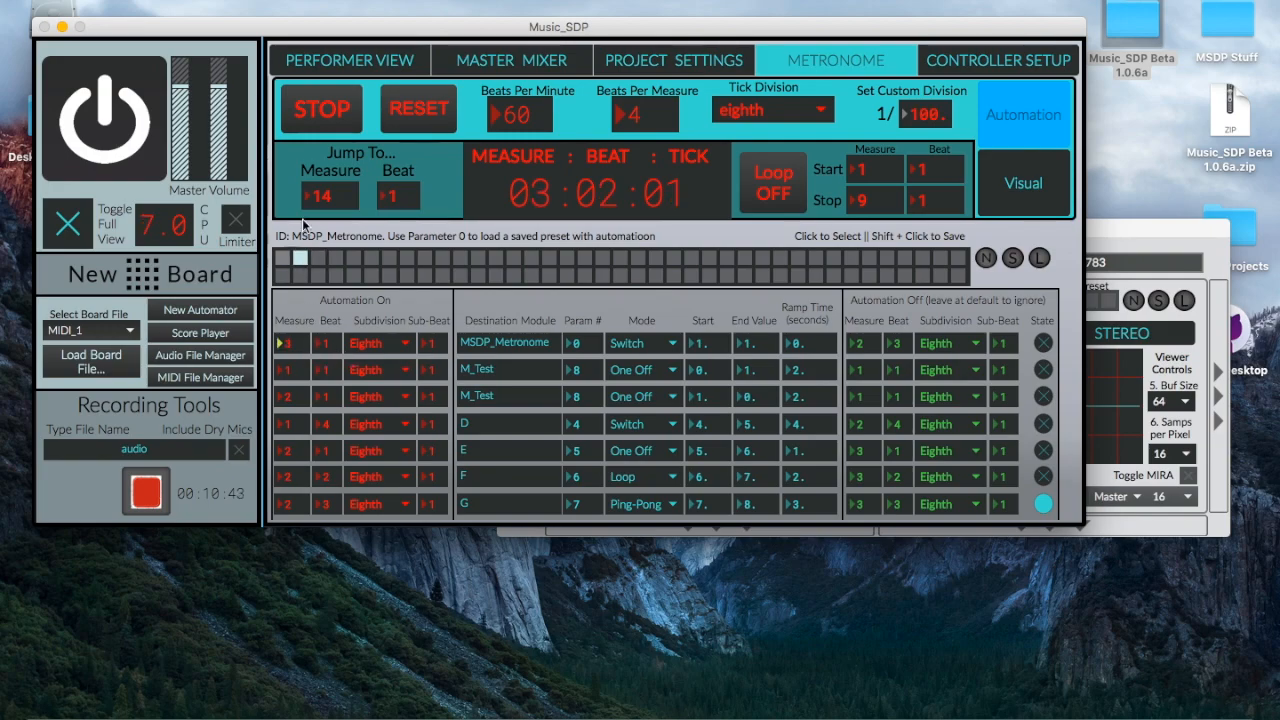
pyautogui.click(283, 259)
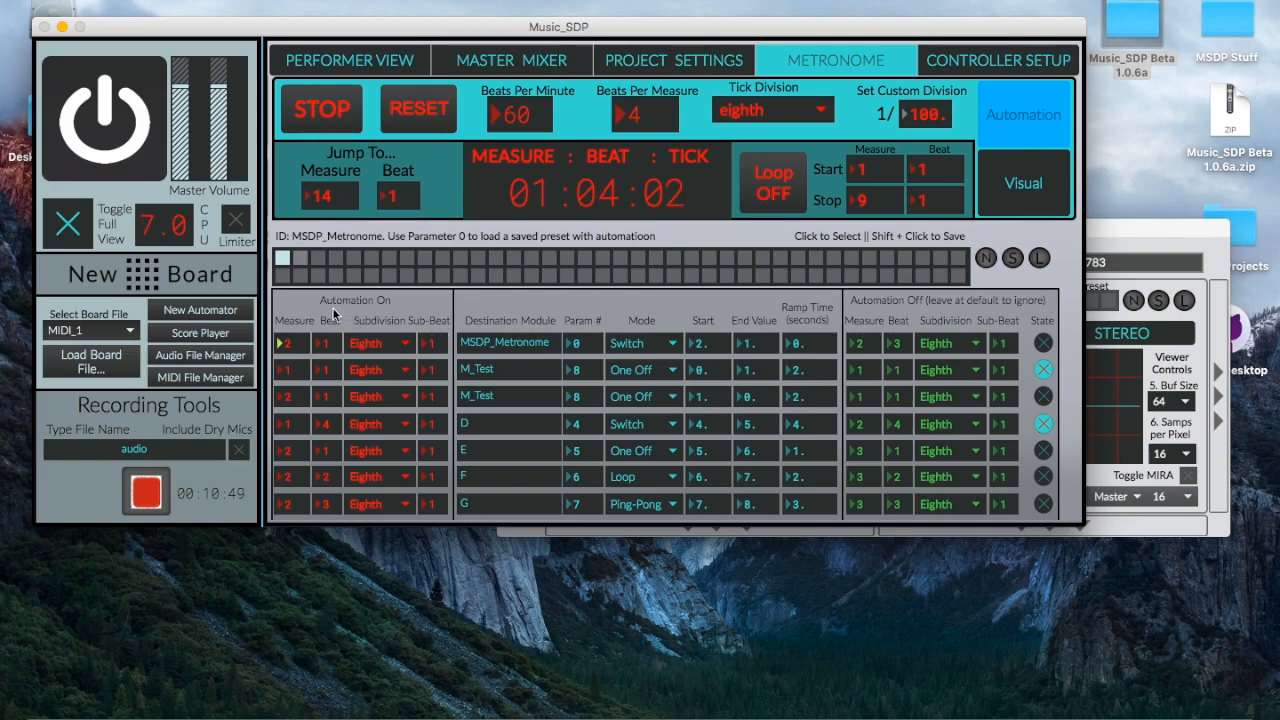
pyautogui.click(299, 260)
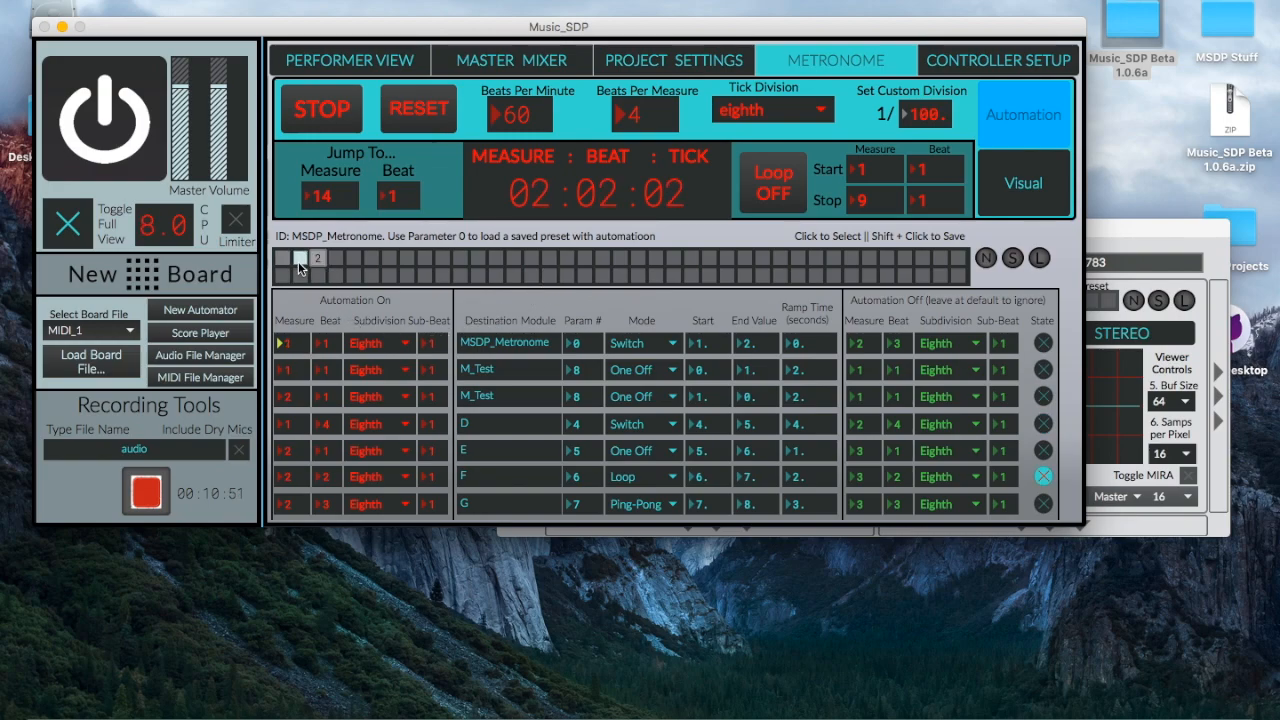